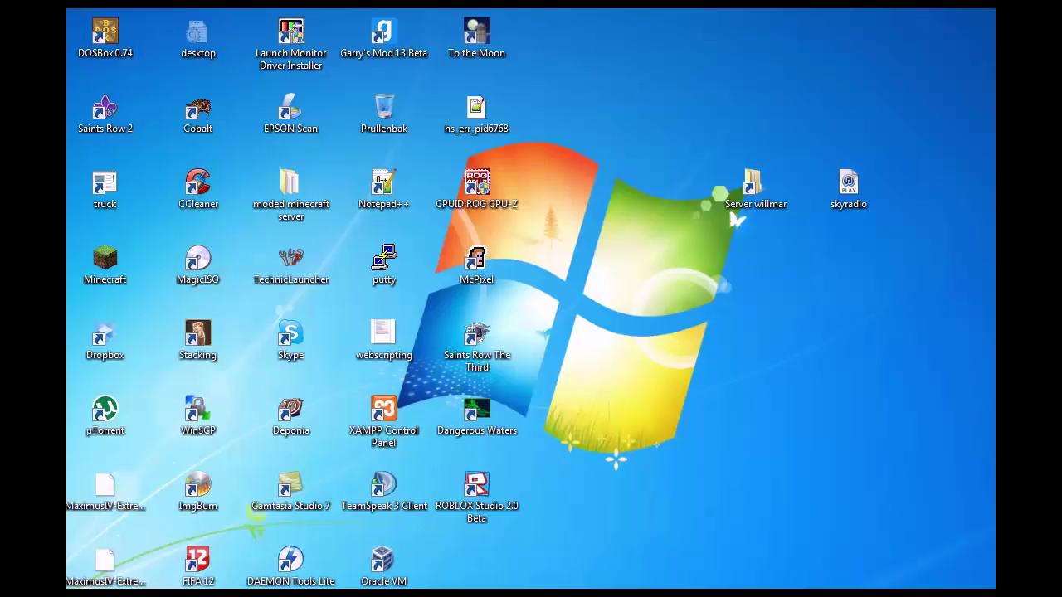
- Minimize the folder window and launch Google Chrome from the Start menu
left_click(122, 585)
left_click(564, 10)
left_click(68, 587)
left_click(73, 230)
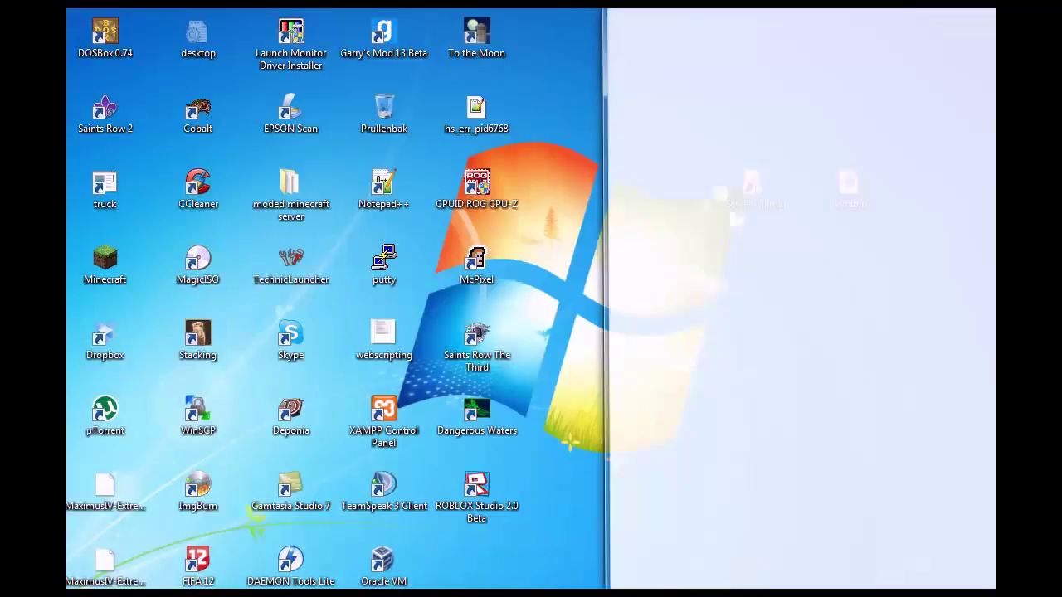
- Search Google for proxmox and open the 'Proxmox - Start page' result
left_click_drag(829, 2, 457, 30)
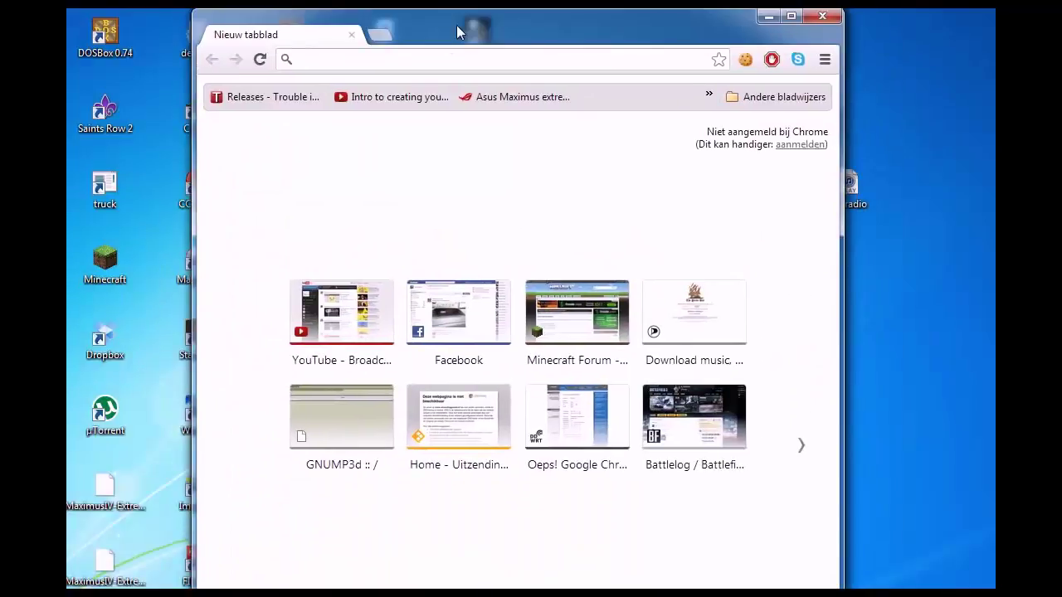
left_click_drag(668, 17, 593, 39)
type("p")
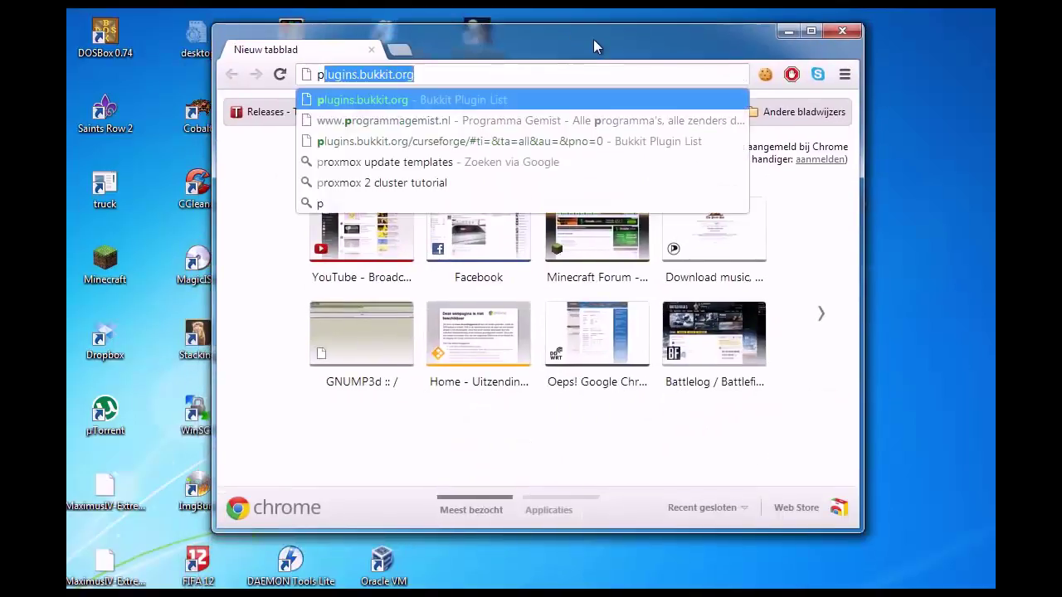
type("roxmox")
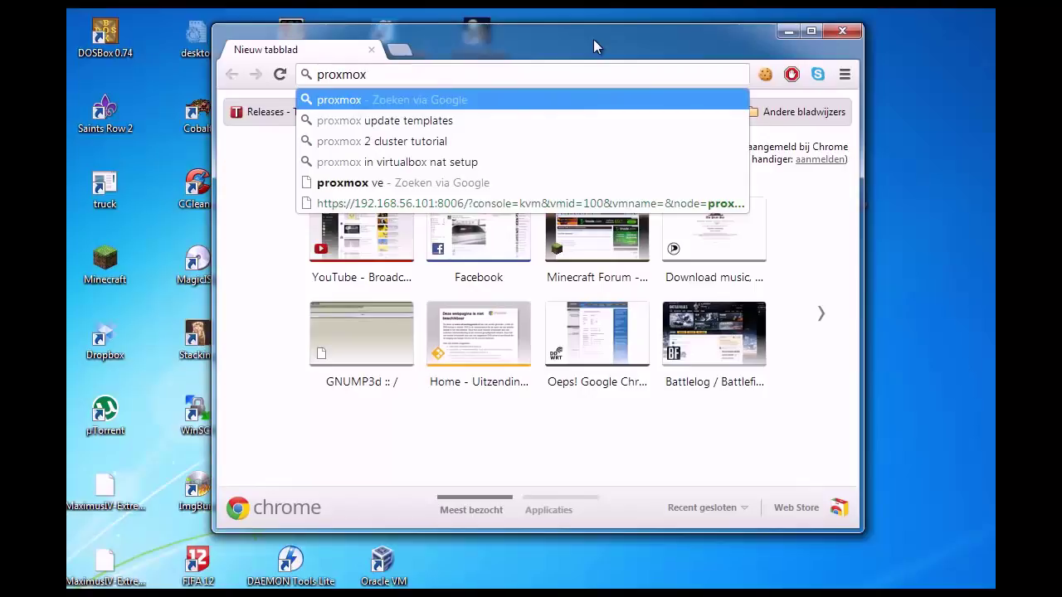
key("Return")
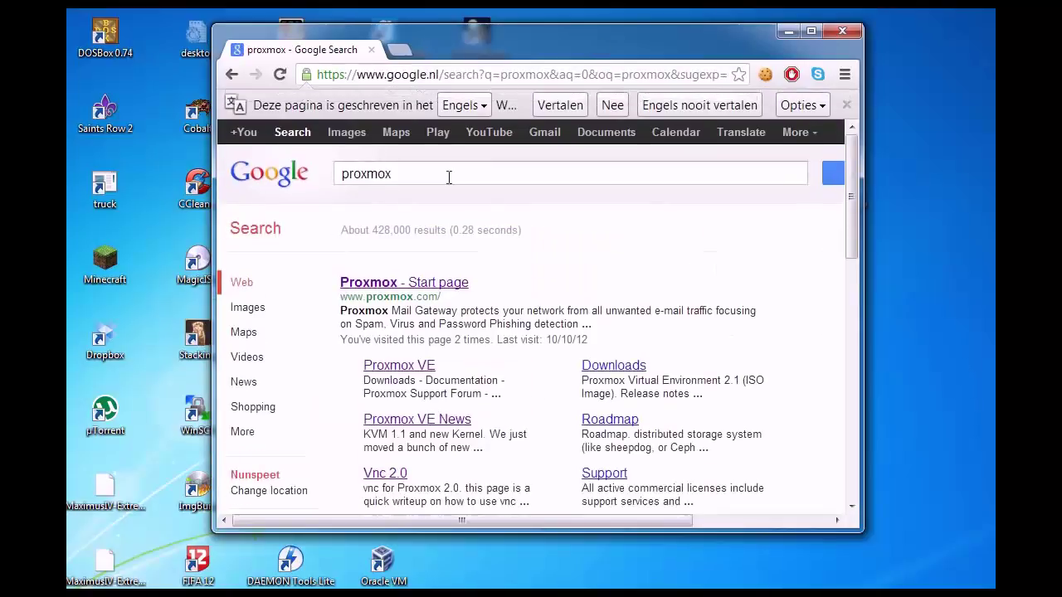
left_click(456, 284)
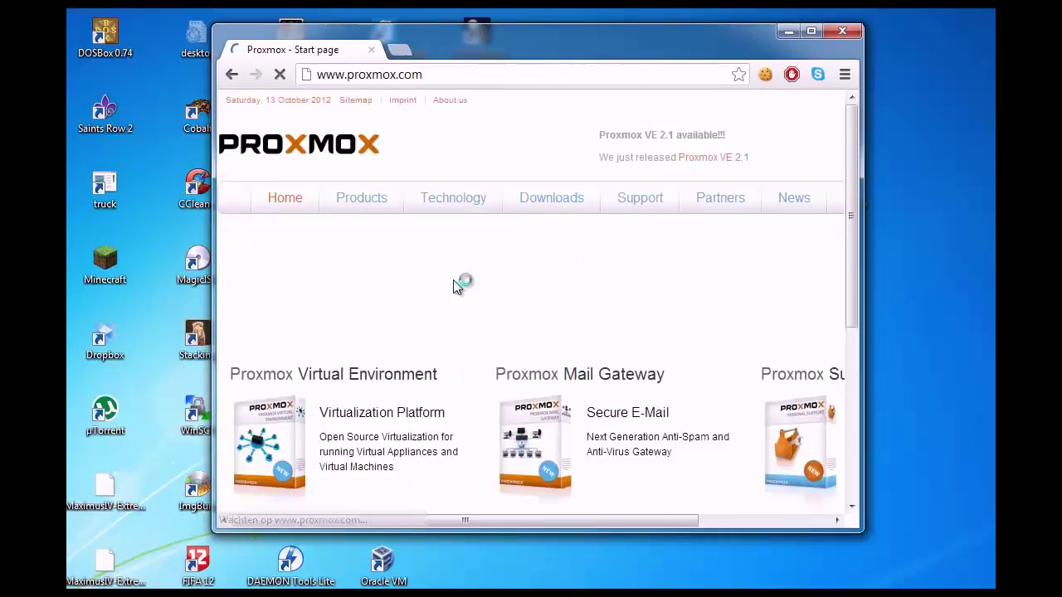
- Look over the proxmox.com start page and widen the Chrome window
scroll(465, 257, "down", 5)
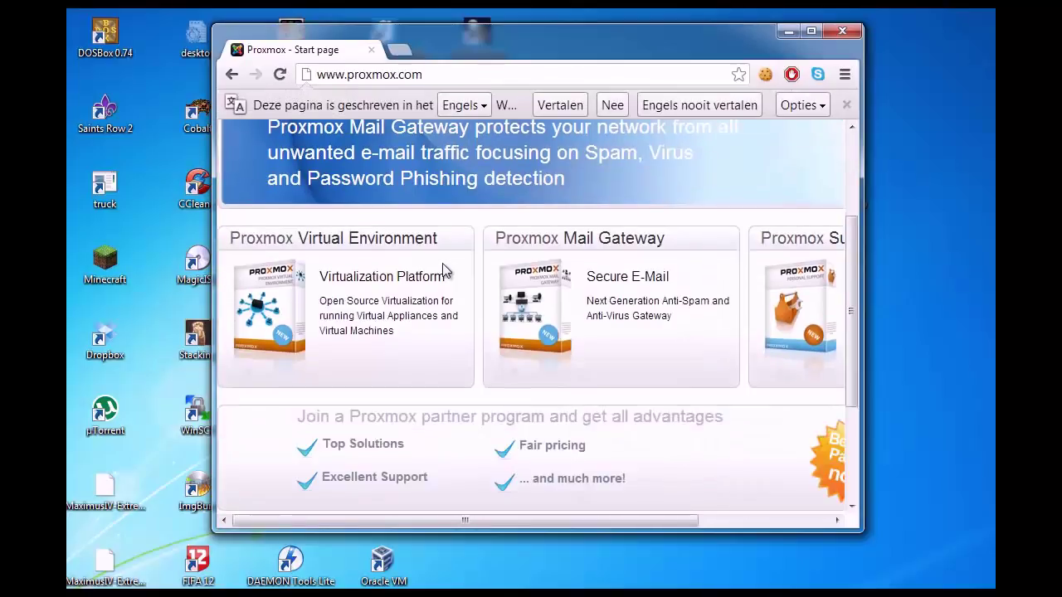
scroll(442, 263, "up", 5)
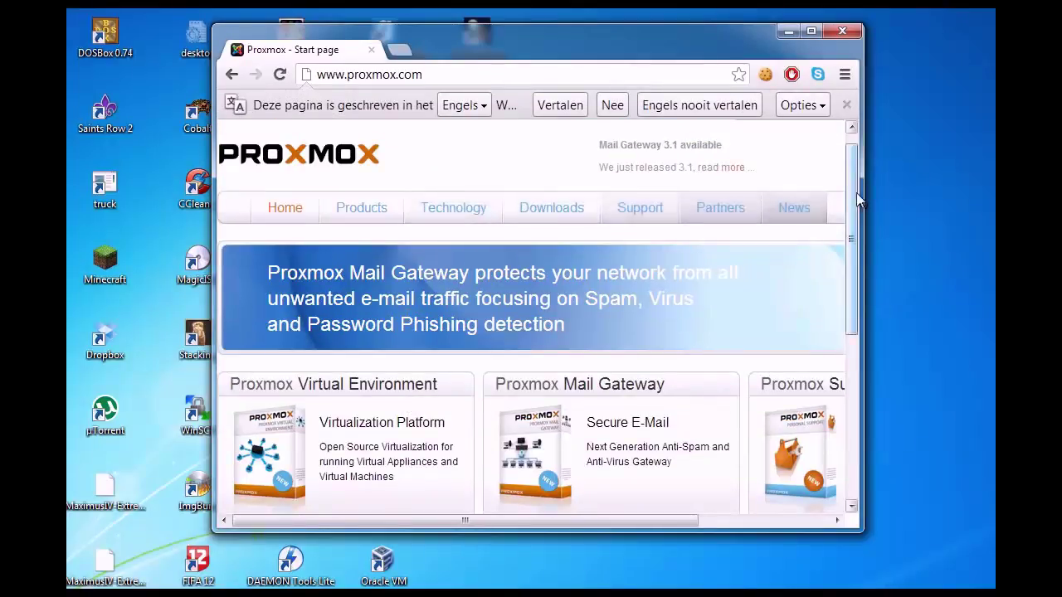
left_click_drag(862, 195, 970, 194)
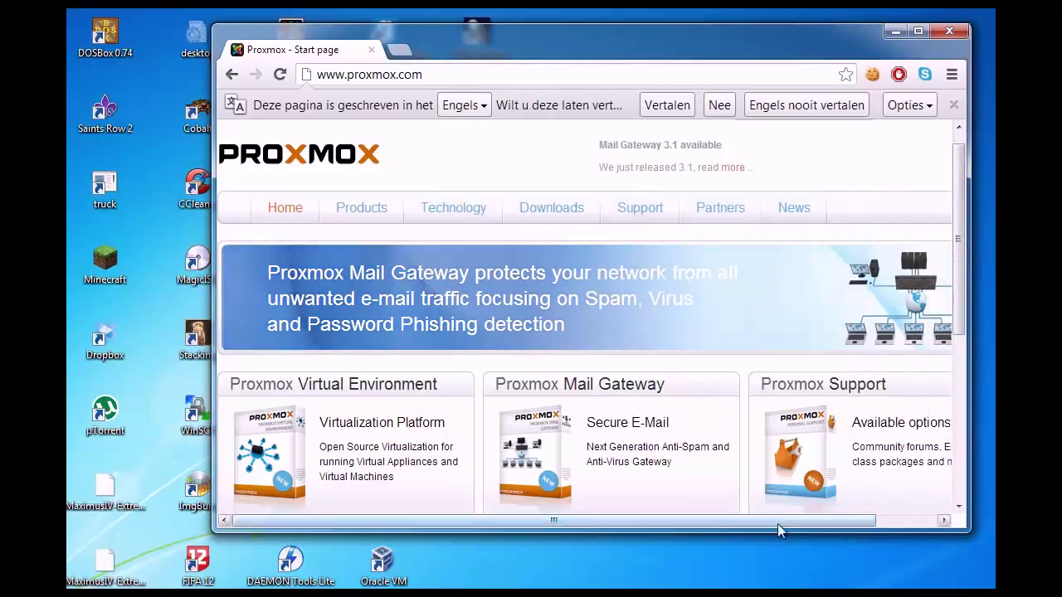
left_click_drag(707, 523, 666, 517)
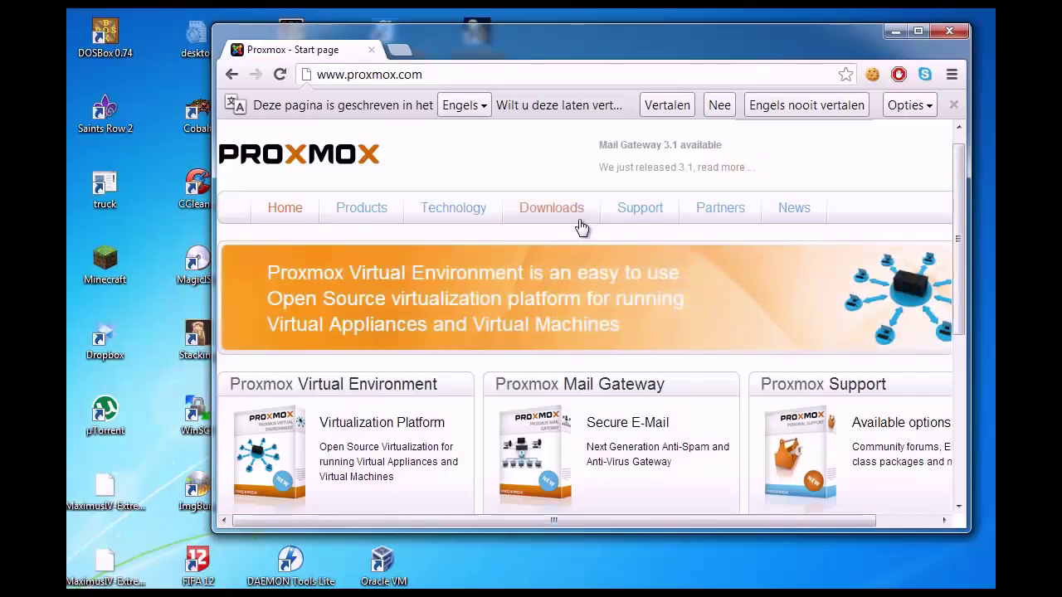
- Open the Proxmox Downloads page and scroll through its listings
left_click(567, 221)
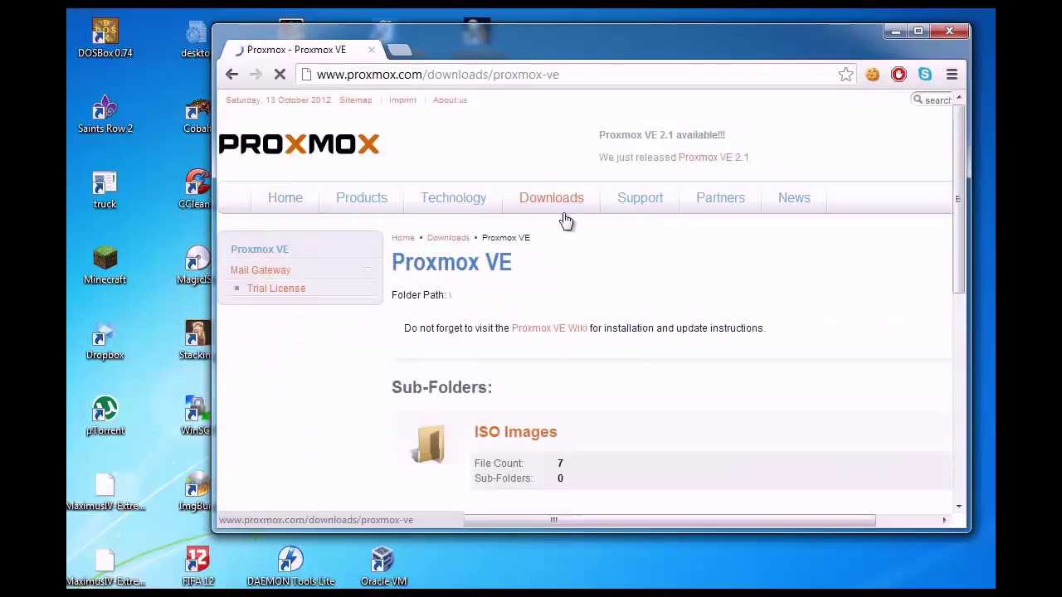
scroll(552, 240, "down", 3)
scroll(540, 246, "up", 2)
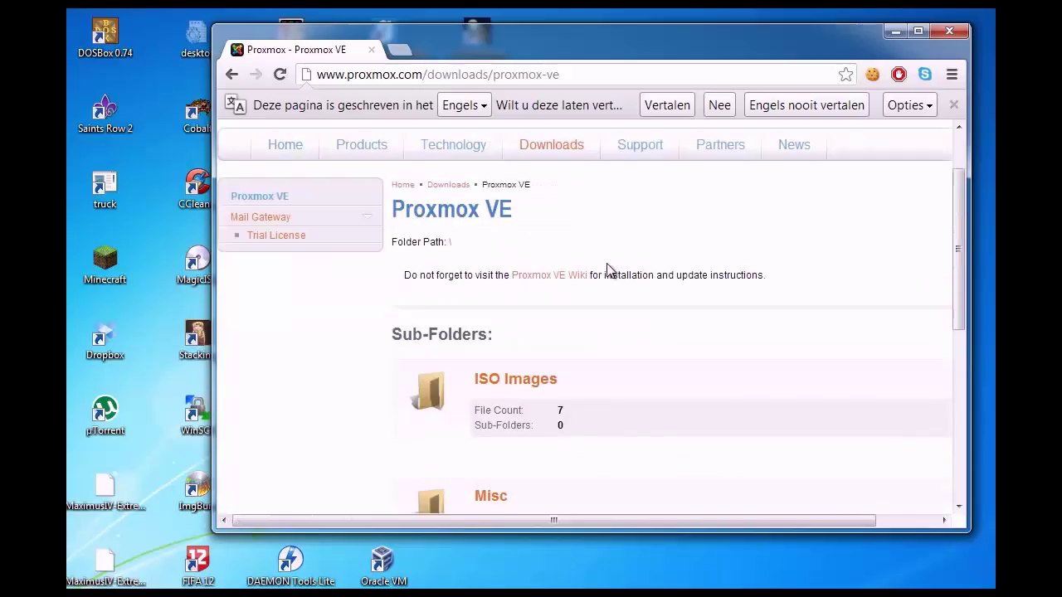
scroll(608, 271, "up", 1)
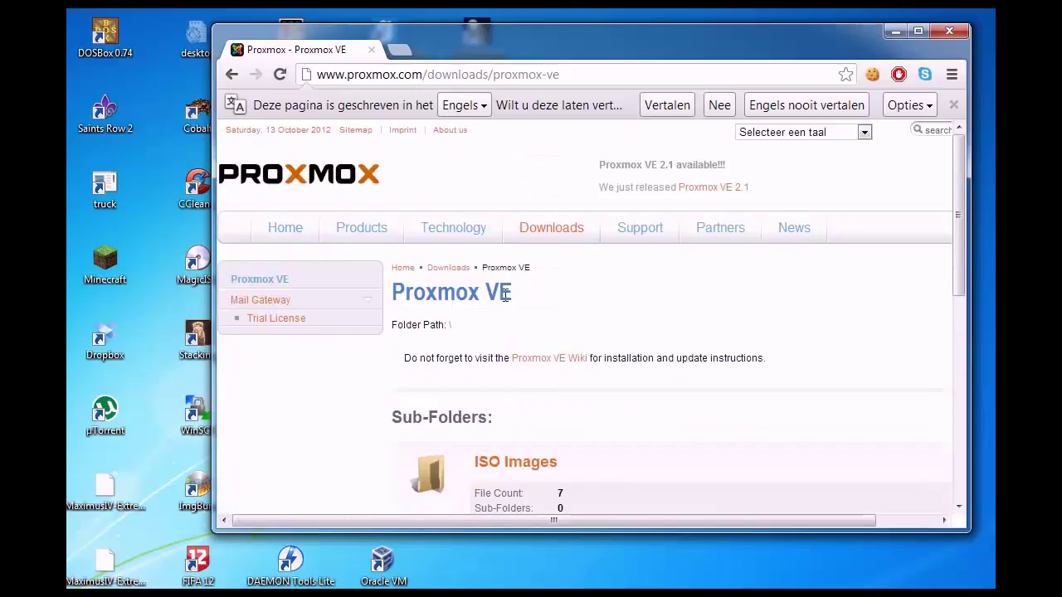
scroll(531, 302, "down", 2)
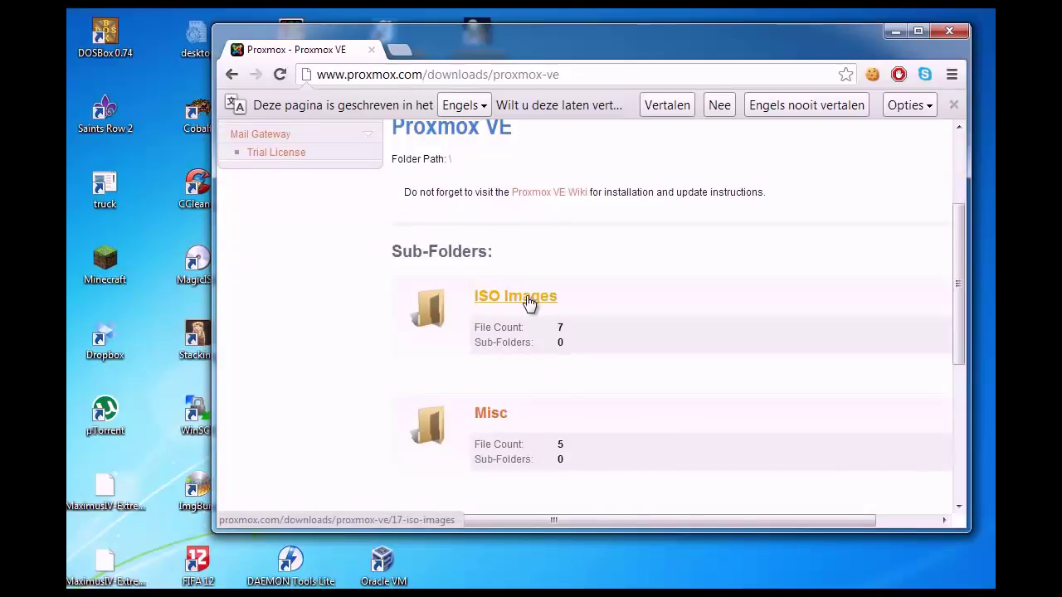
scroll(508, 300, "down", 1)
- Open the ISO Images folder and review the Proxmox VE 2.1 ISO Installer (367 MB) files
left_click(532, 222)
scroll(531, 273, "down", 2)
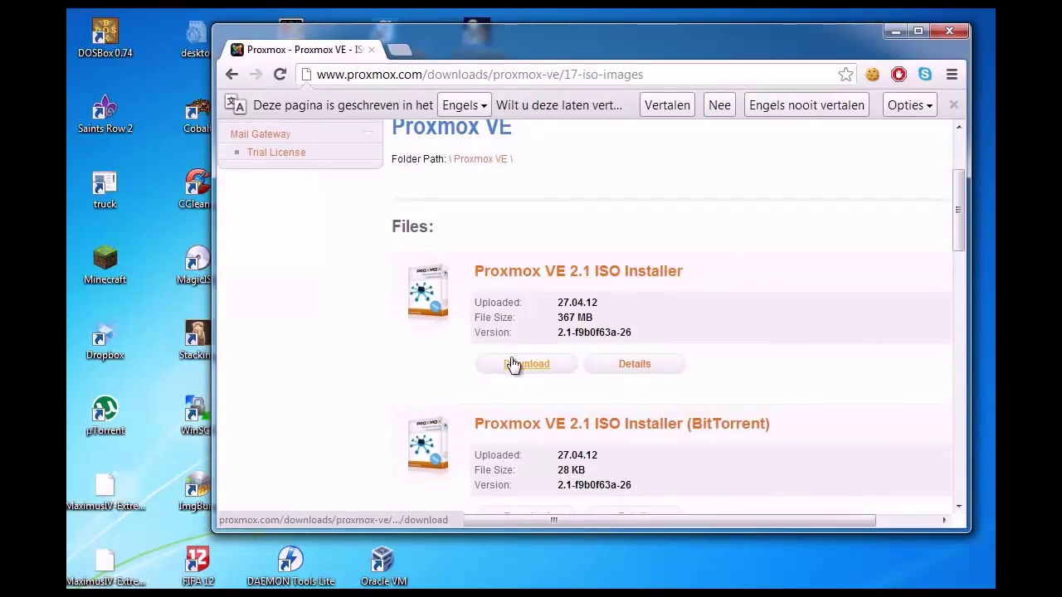
scroll(513, 381, "down", 1)
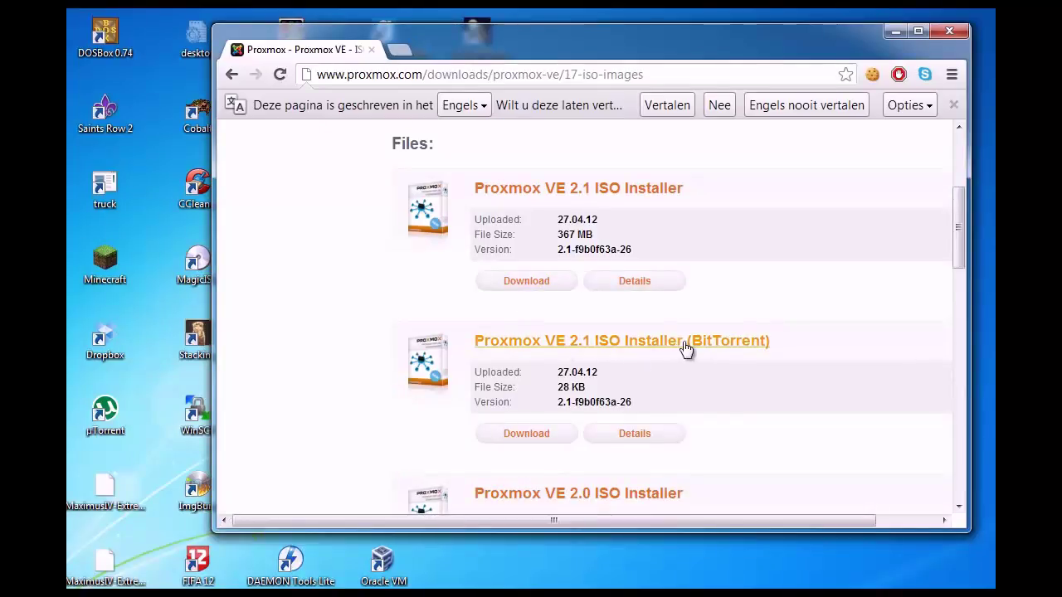
scroll(561, 415, "down", 2)
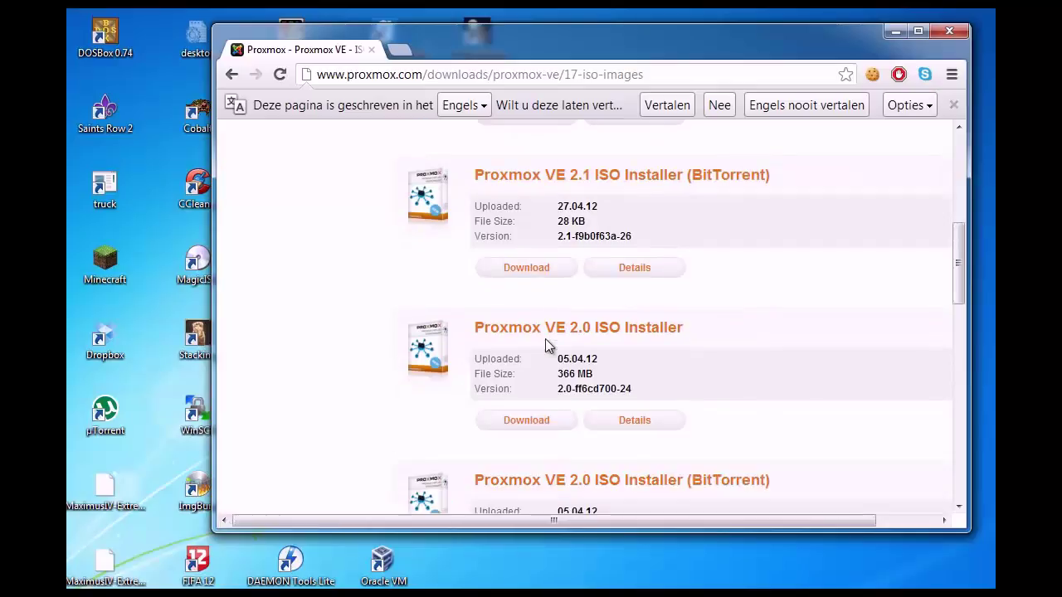
scroll(569, 335, "down", 4)
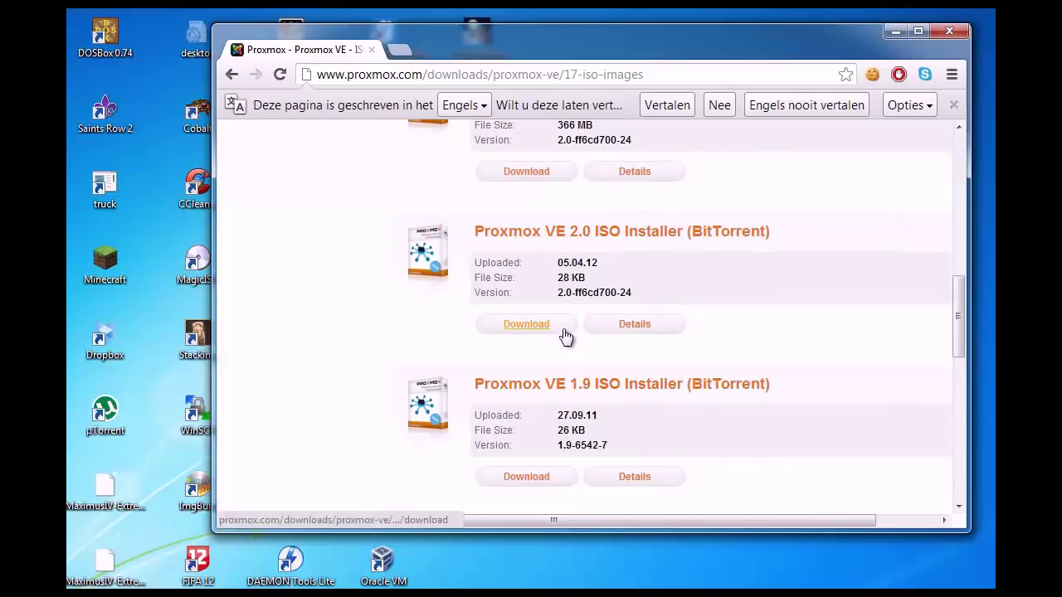
scroll(564, 327, "up", 7)
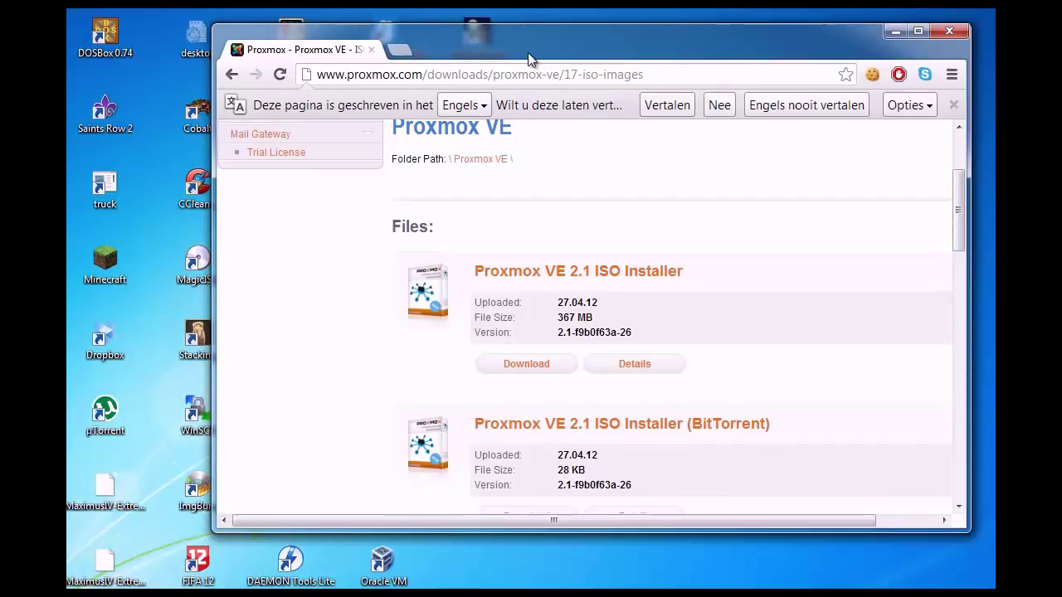
left_click_drag(534, 41, 502, 43)
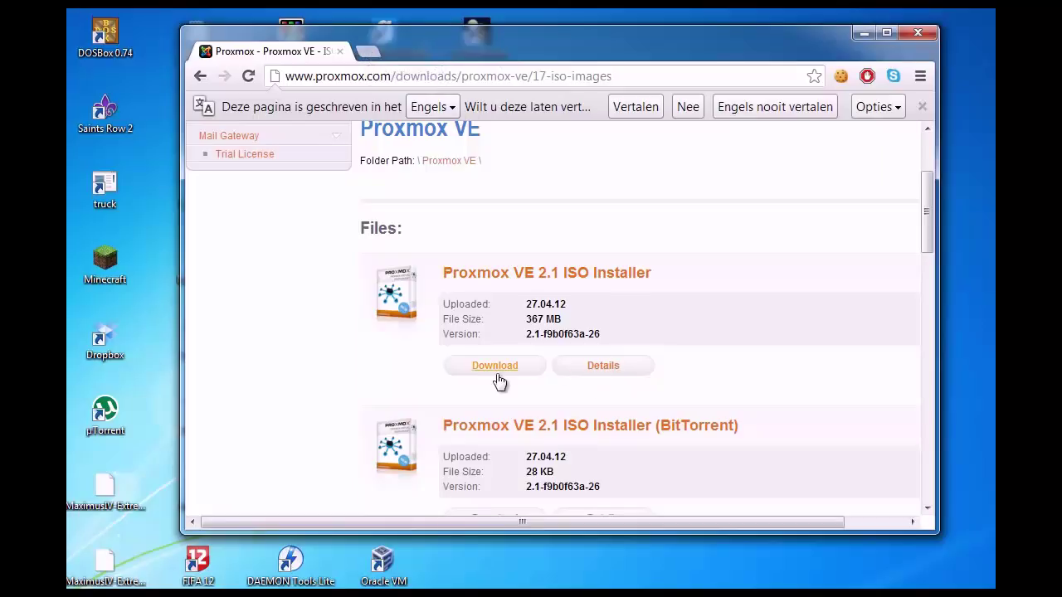
- Relaunch Chrome, search virtualbox and open the Oracle VM VirtualBox home page
left_click(921, 30)
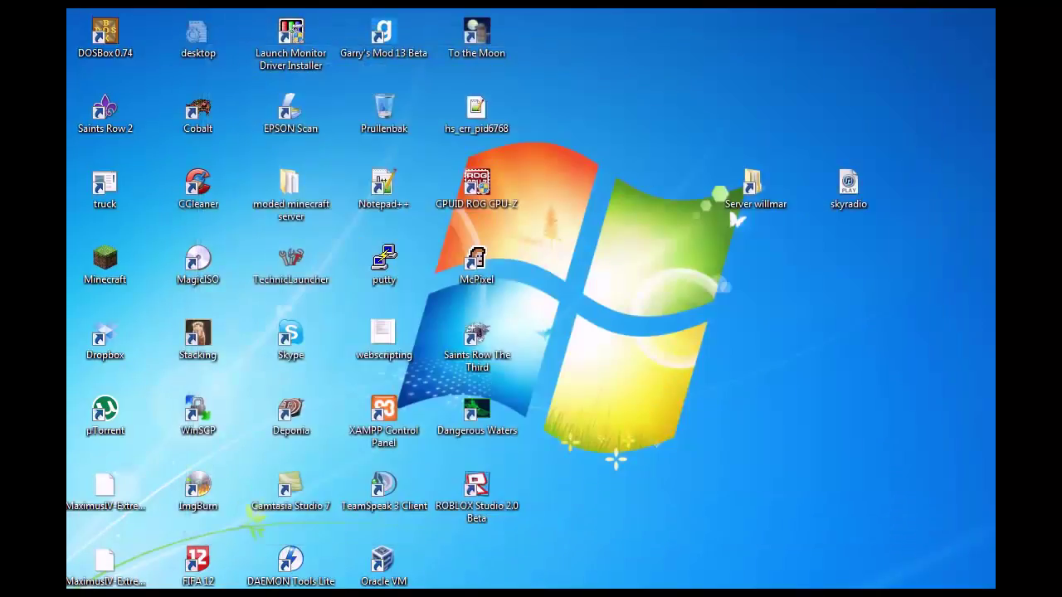
key("super")
left_click(69, 230)
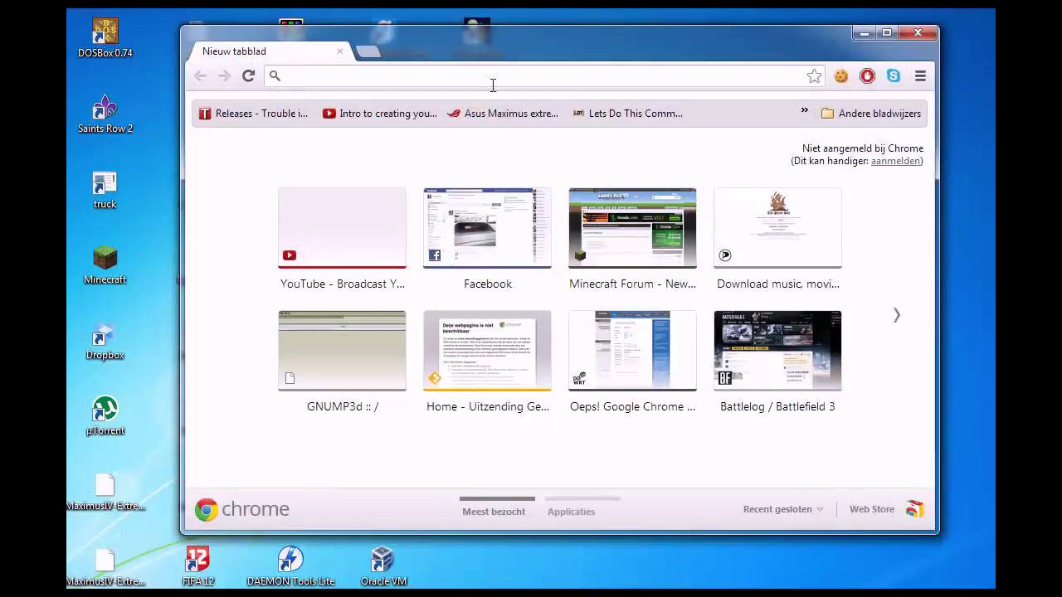
type("virtualbox")
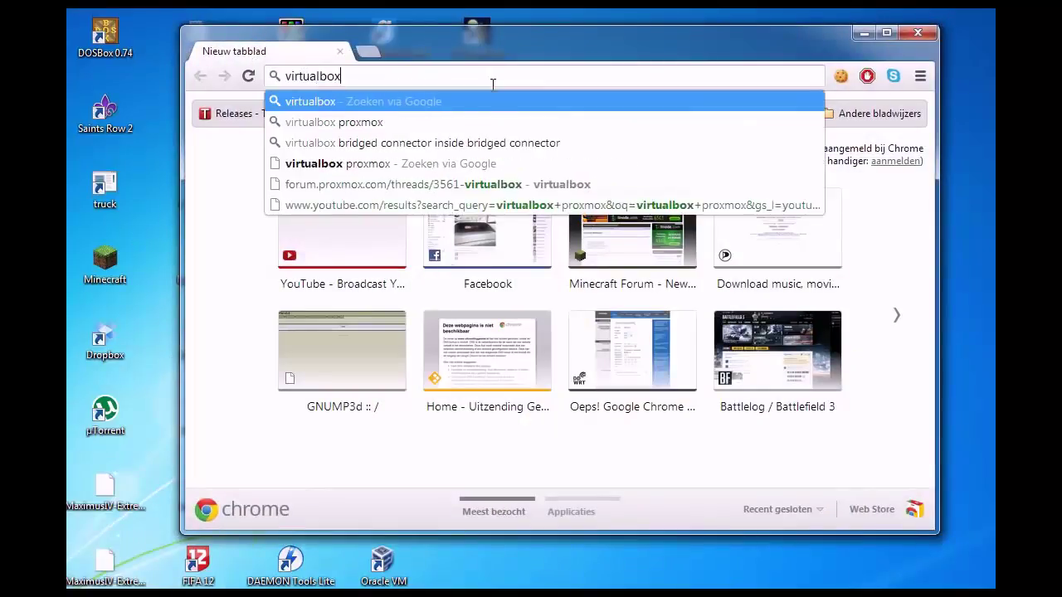
key("Return")
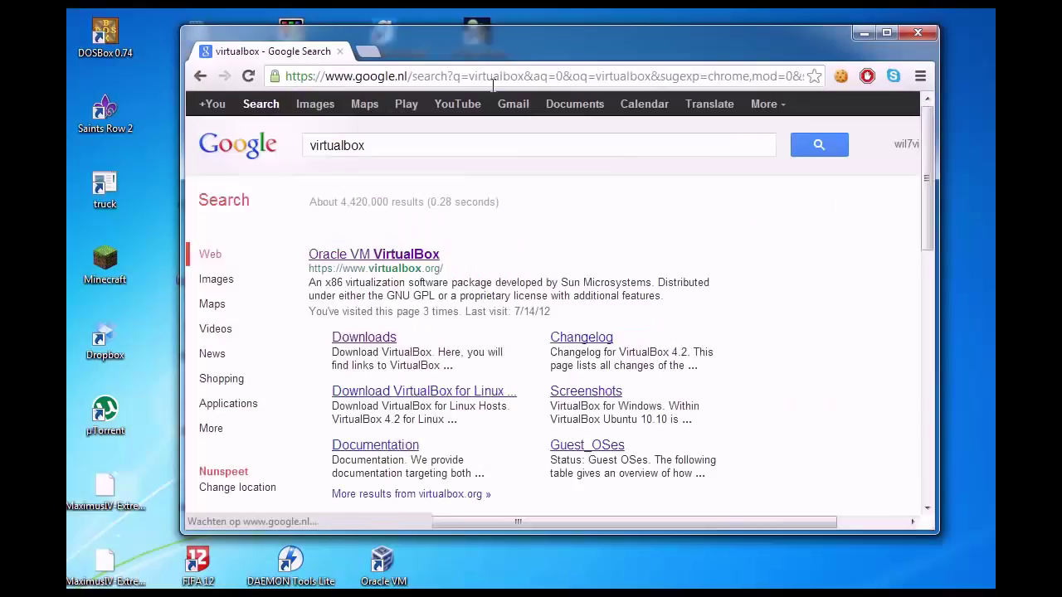
left_click(365, 288)
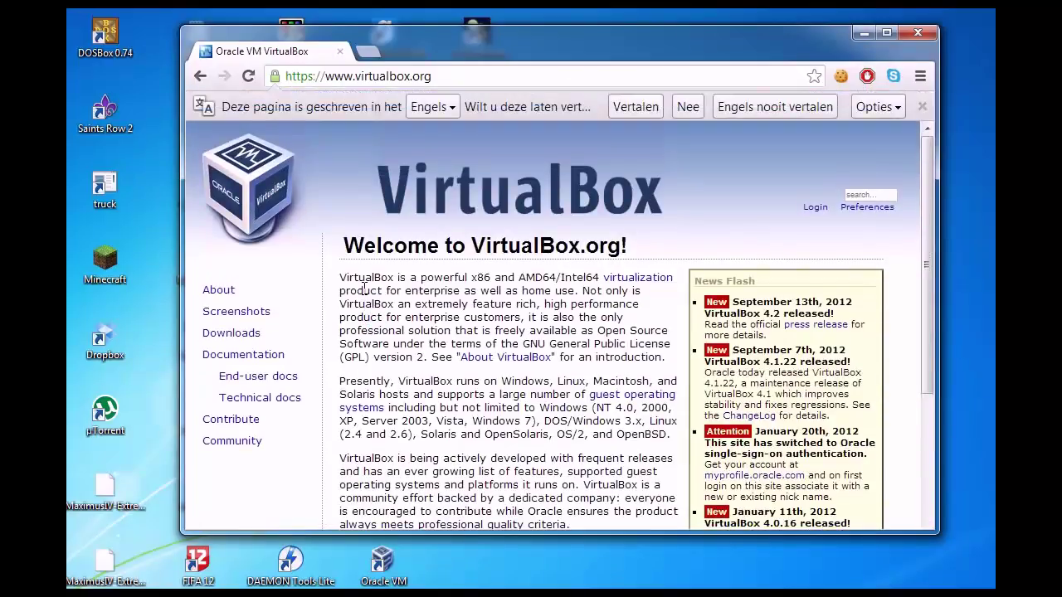
- Download VirtualBox 4.2 for Windows hosts, then close the browser
scroll(424, 382, "down", 1)
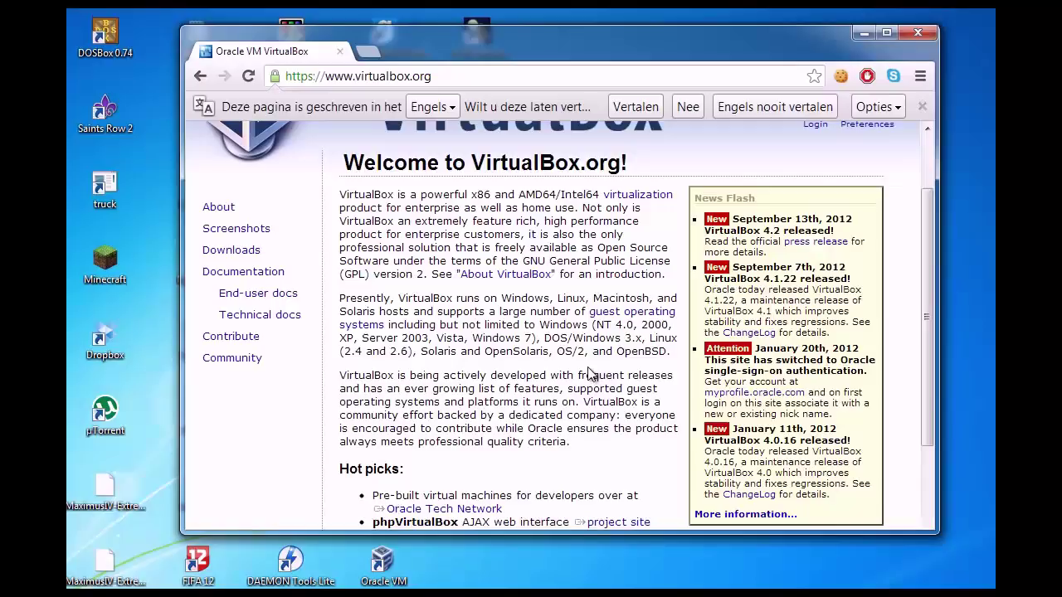
left_click(233, 253)
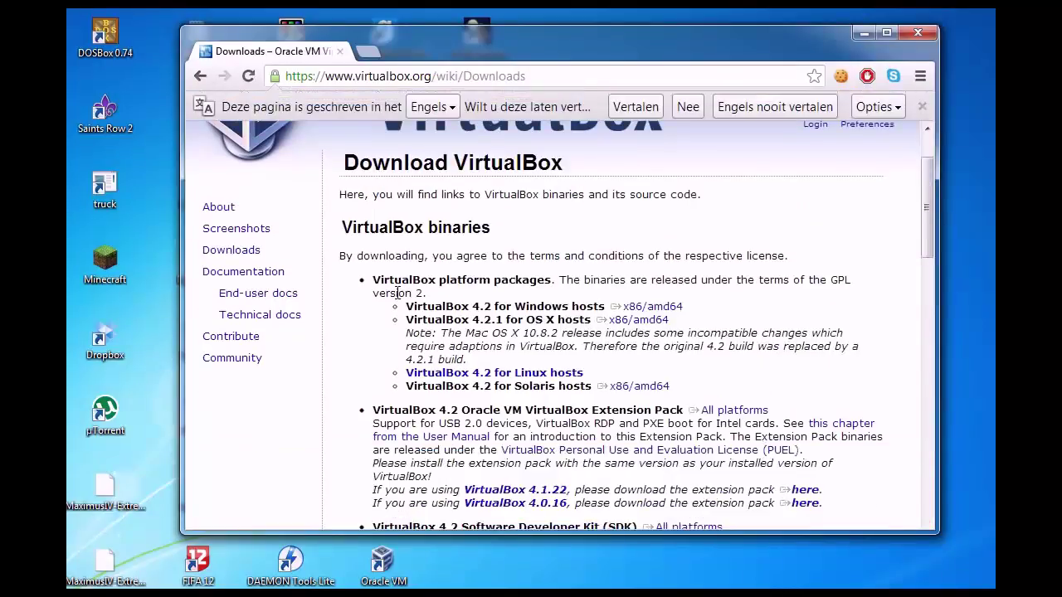
left_click(674, 308)
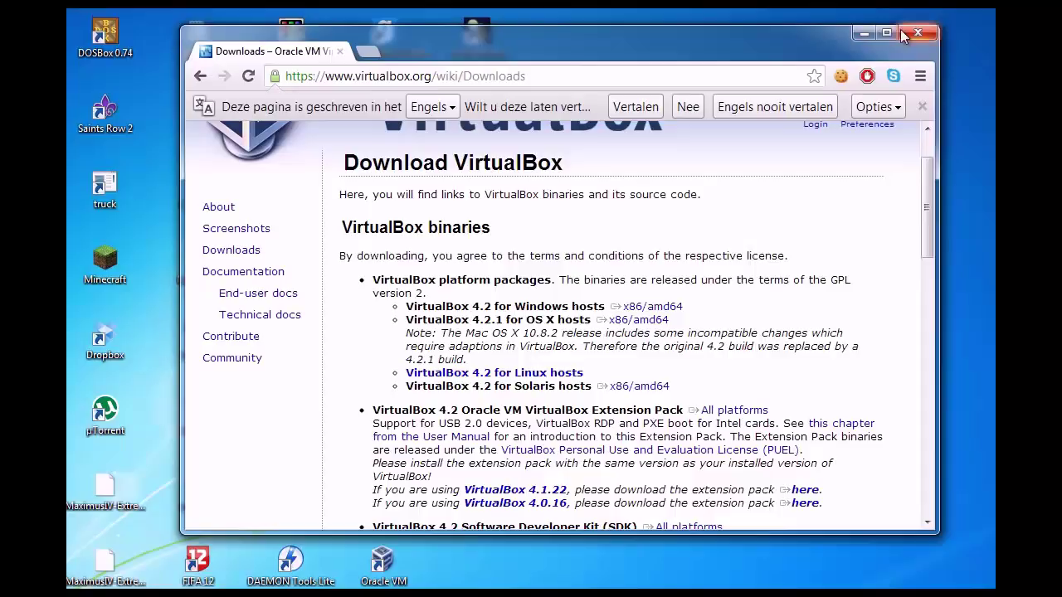
left_click(916, 36)
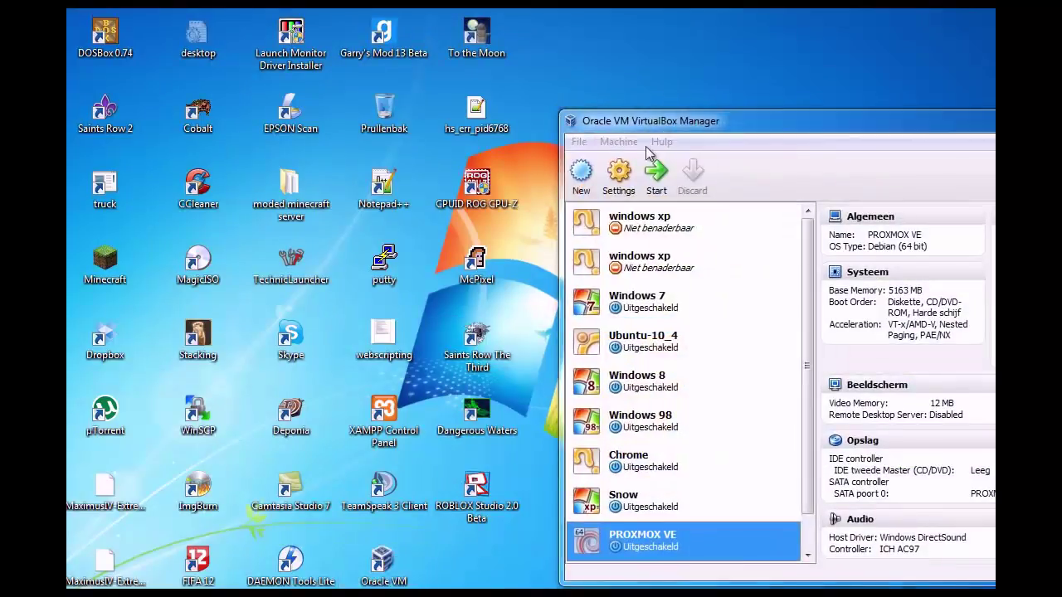
- Dismiss the update notice, bring the VirtualBox Manager into view and start a new machine
left_click(884, 399)
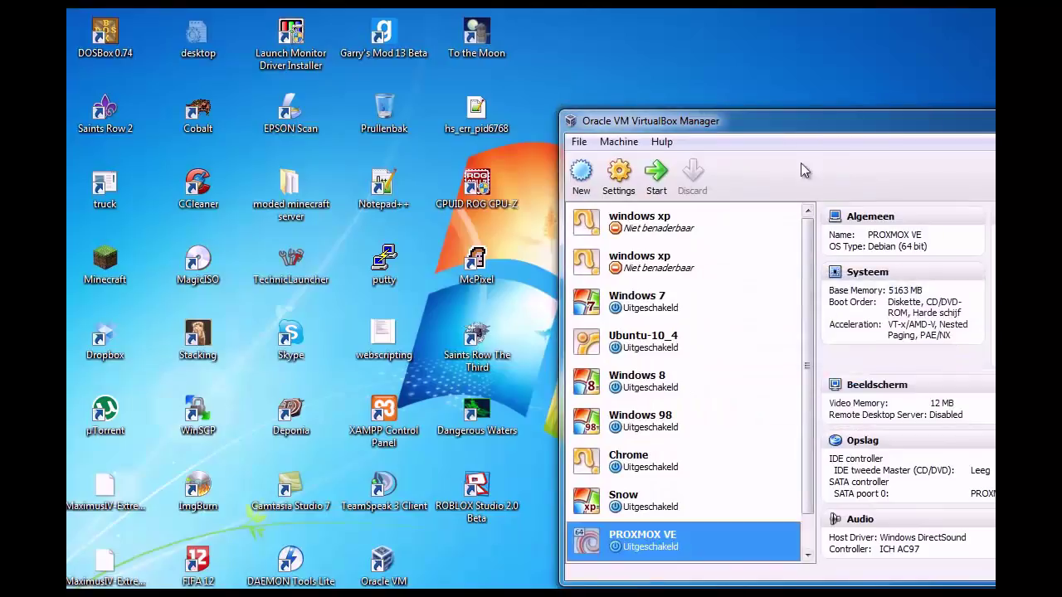
left_click_drag(792, 113, 395, 56)
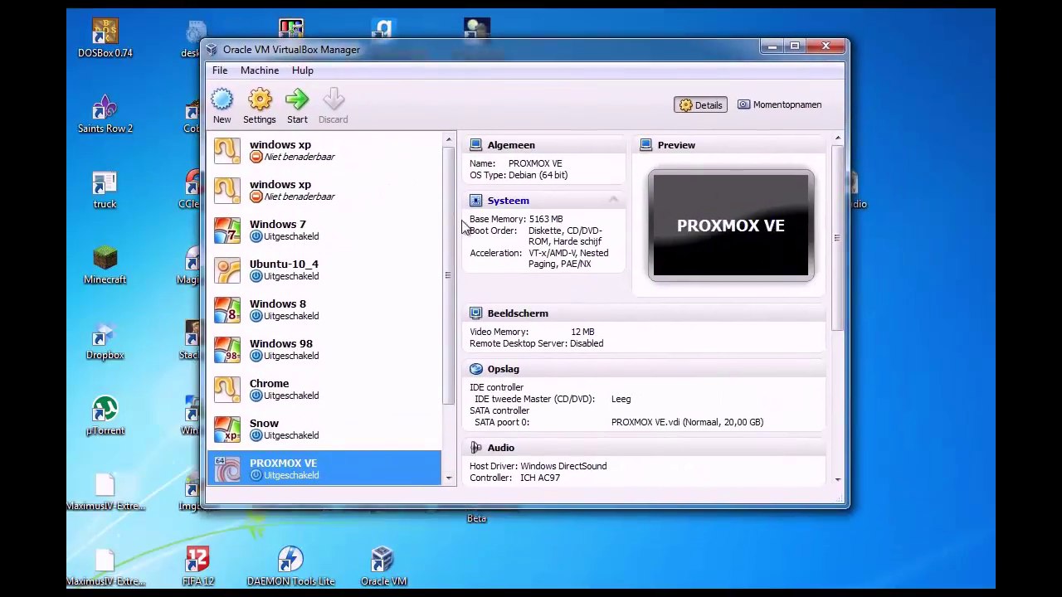
scroll(449, 299, "down", 2)
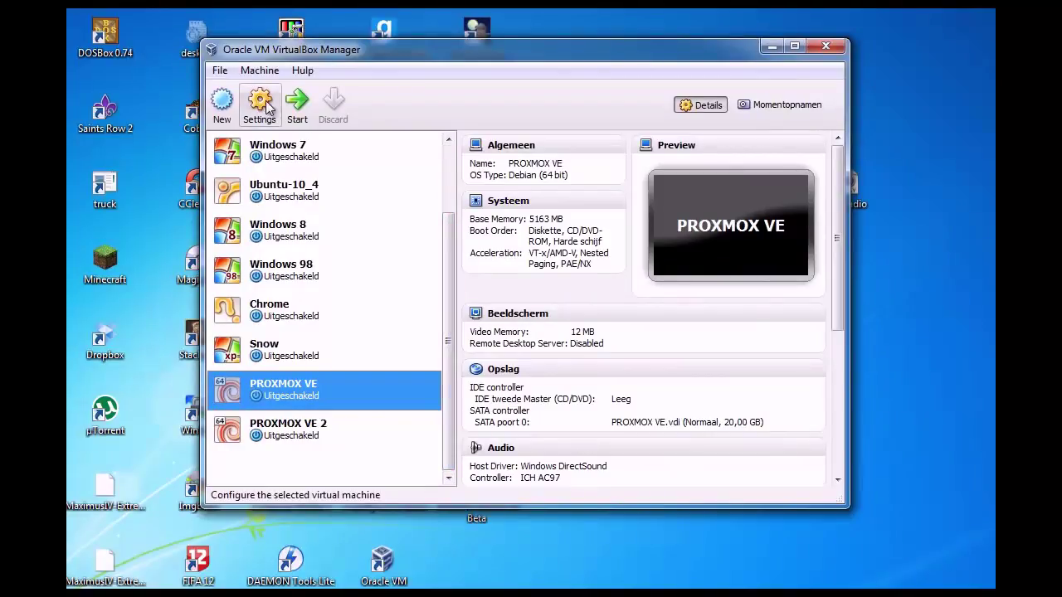
left_click(228, 104)
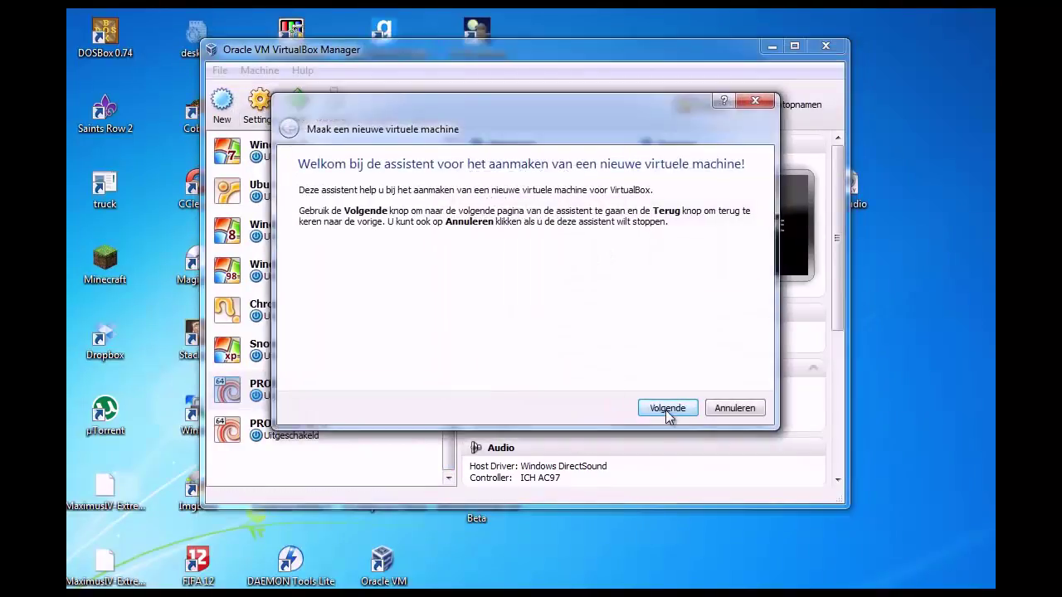
- Name the machine 'Proxmox tutorial' with type Linux and version Debian (64 bit)
left_click(666, 407)
left_click(415, 271)
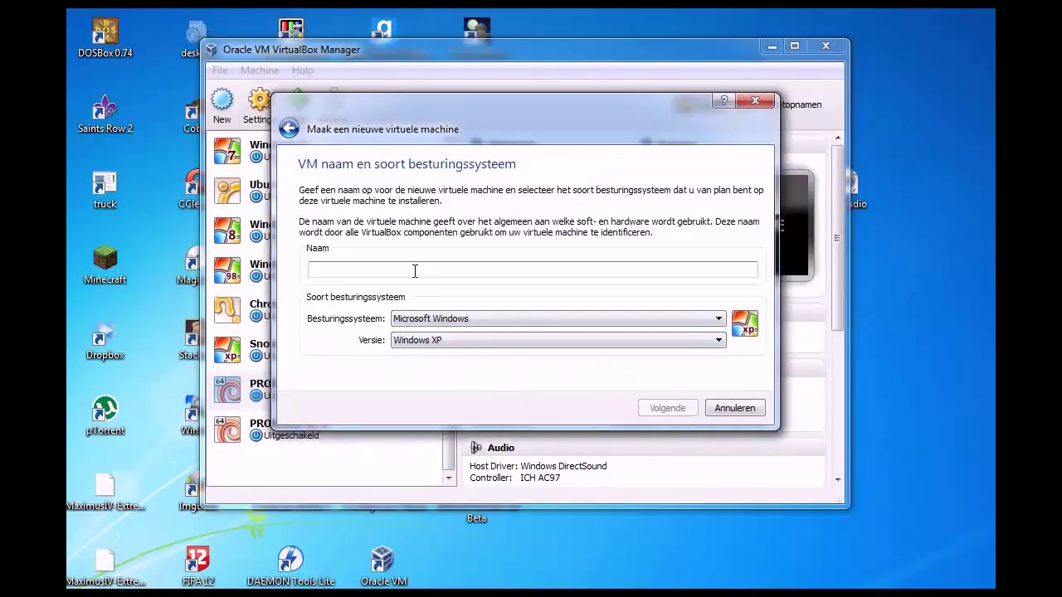
type("Proxmox tut")
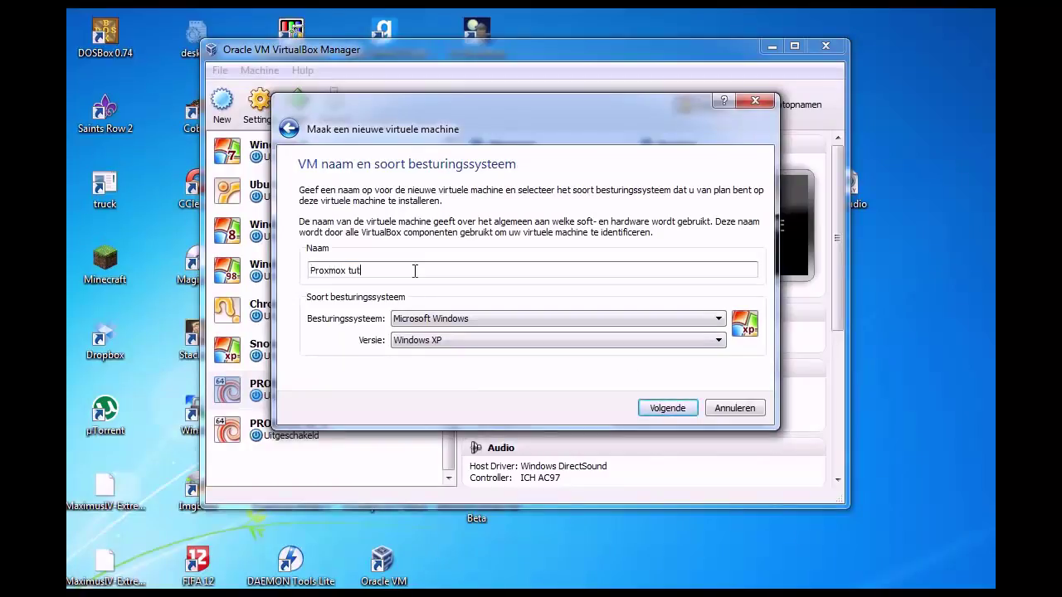
type("ori")
left_click(441, 317)
left_click(449, 342)
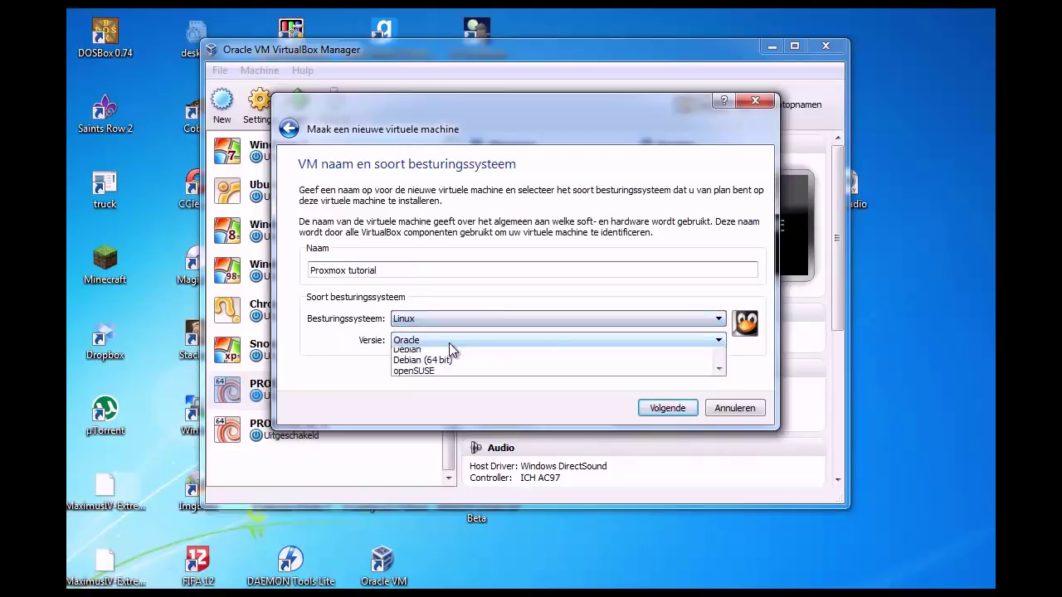
left_click(448, 342)
scroll(451, 394, "up", 1)
scroll(448, 394, "up", 3)
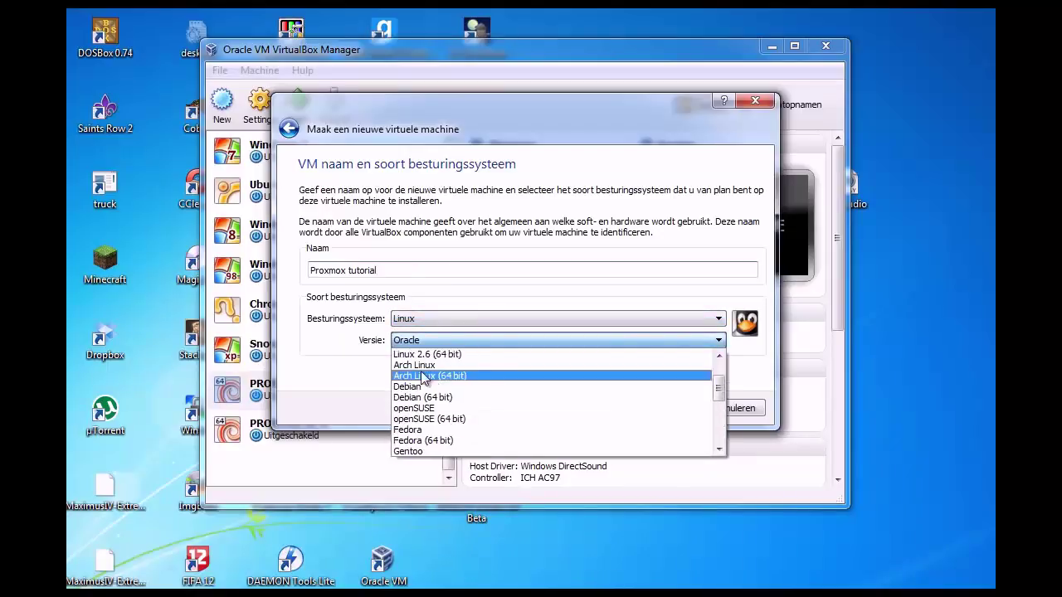
left_click(435, 399)
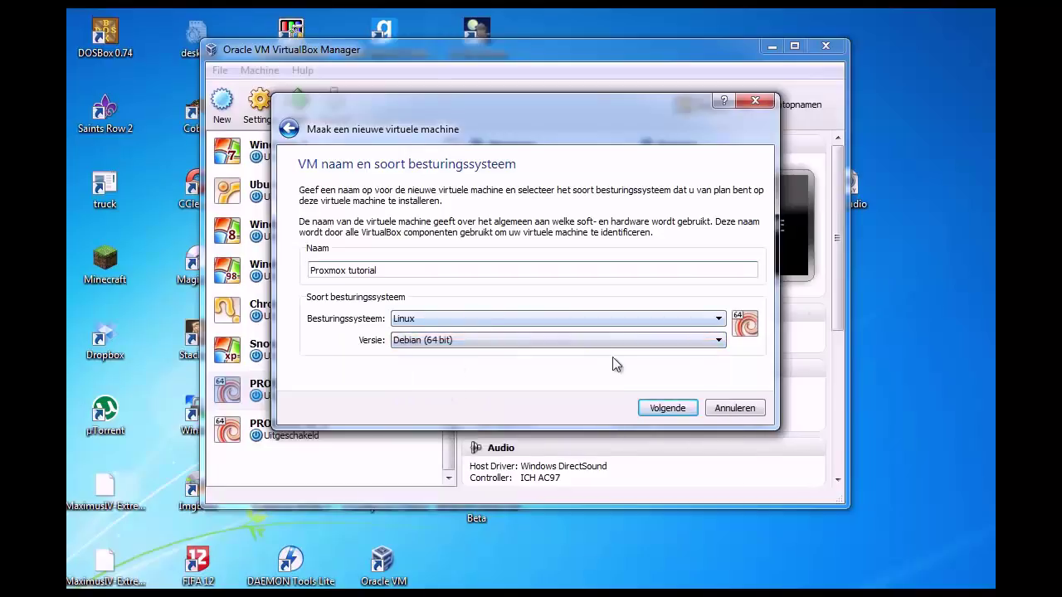
left_click(667, 408)
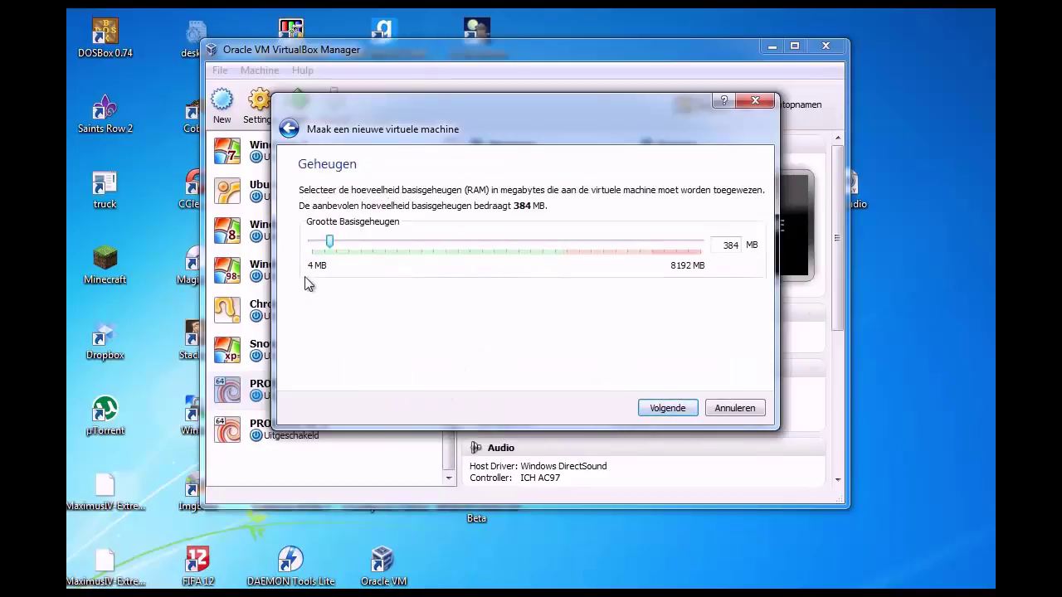
- Set base memory to 5234 MB and continue to the hard disk page
left_click_drag(329, 241, 563, 242)
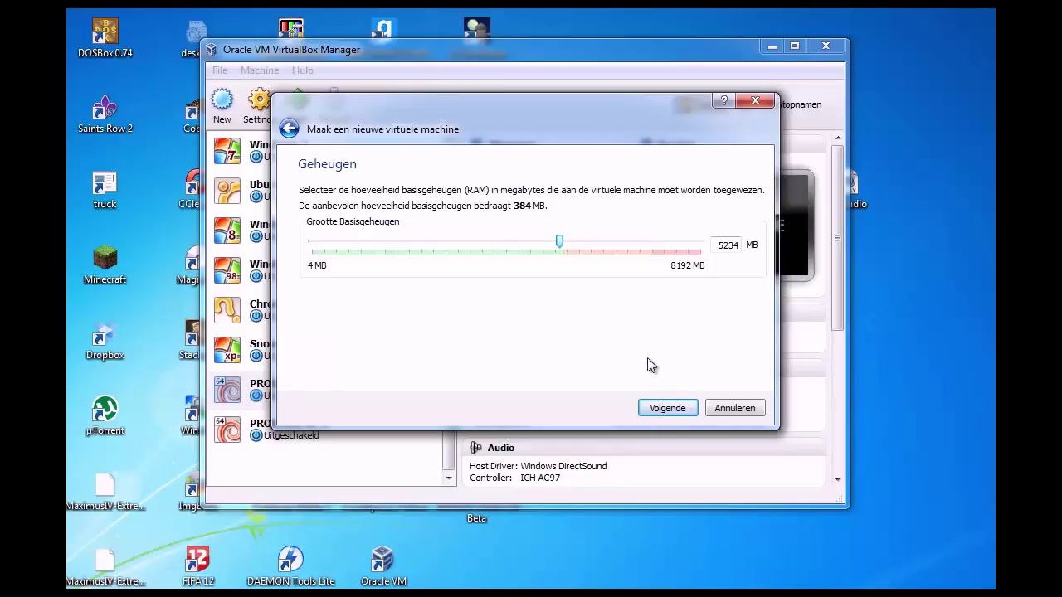
left_click(664, 407)
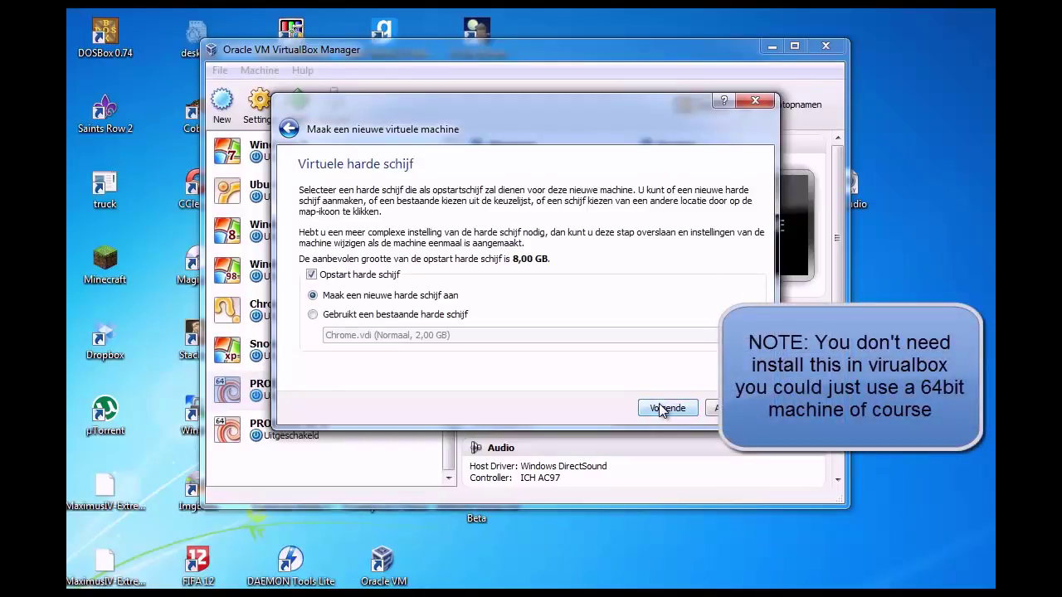
- Create a dynamically allocated 8,00 GB VDI disk and finish creating the Proxmox tutorial machine
left_click(661, 408)
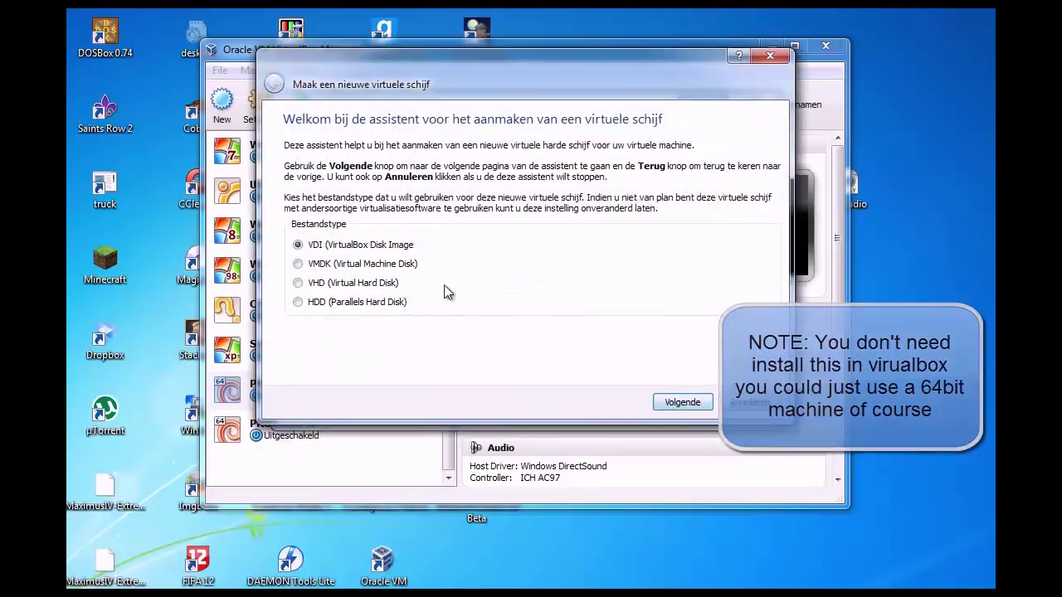
left_click(679, 405)
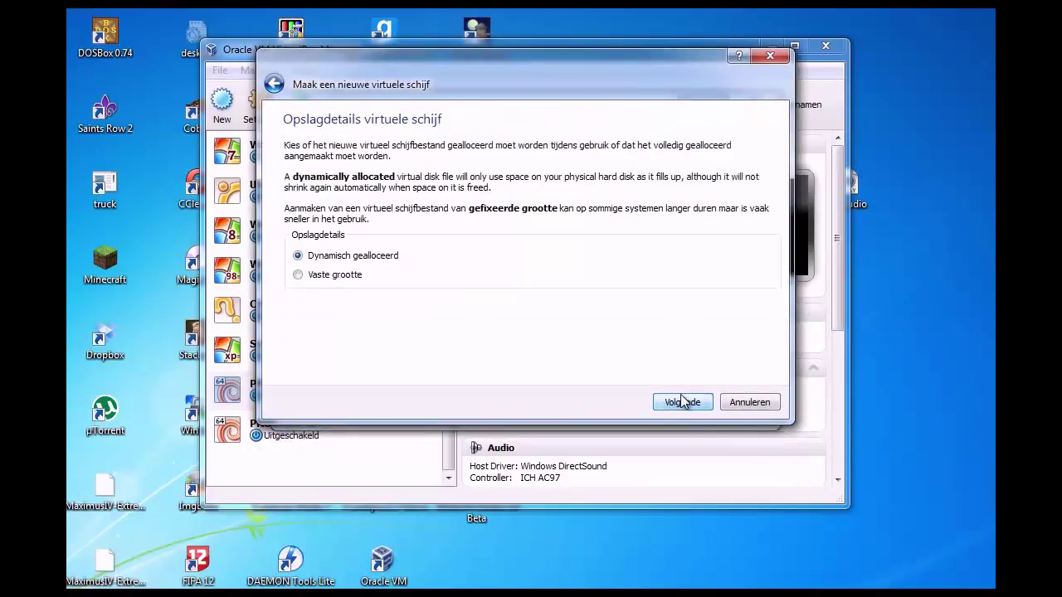
left_click(684, 403)
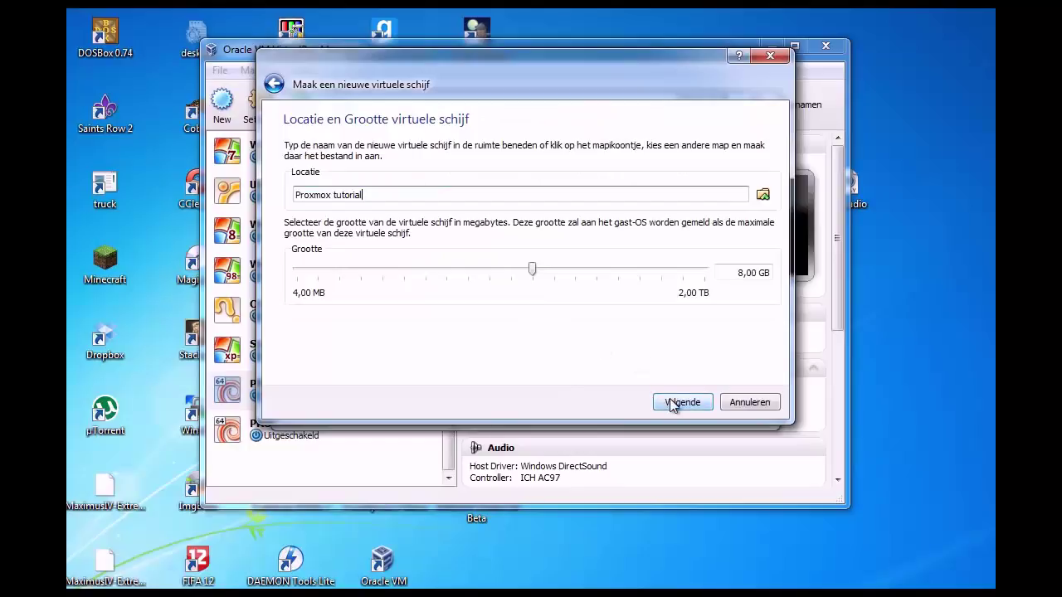
left_click(675, 403)
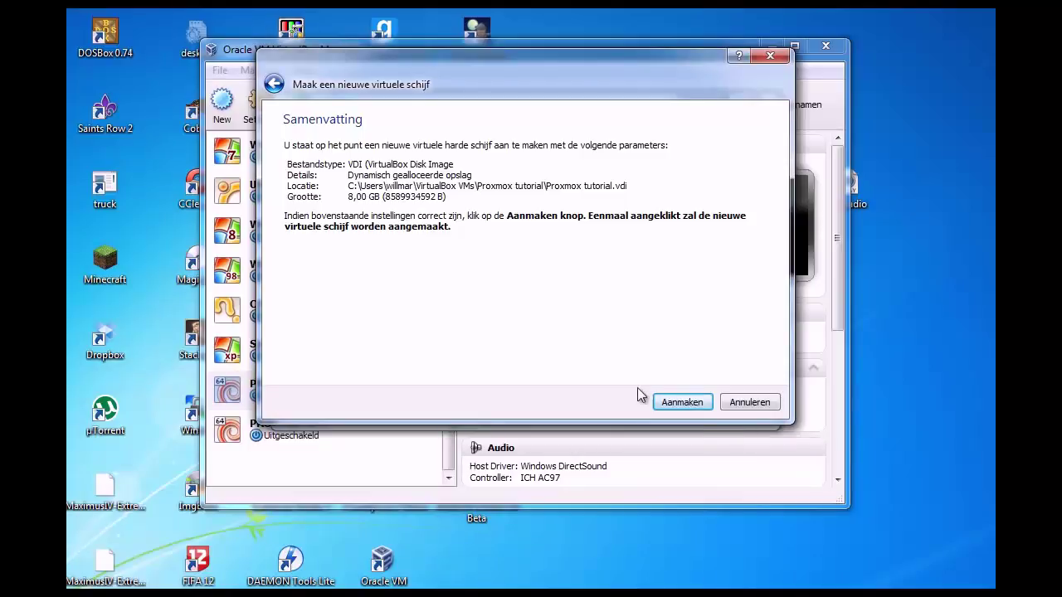
left_click(675, 407)
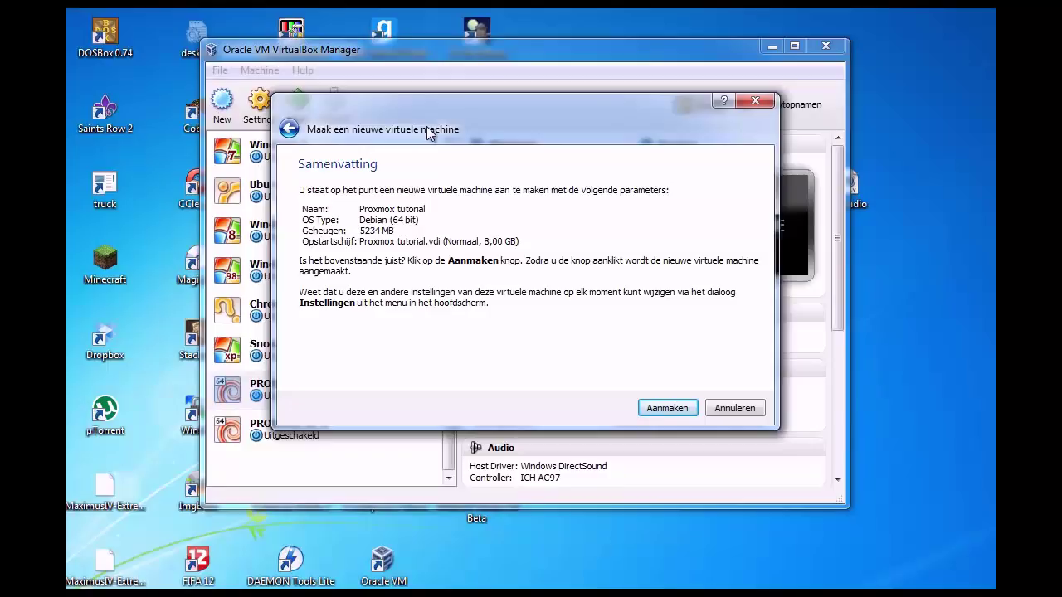
left_click(666, 407)
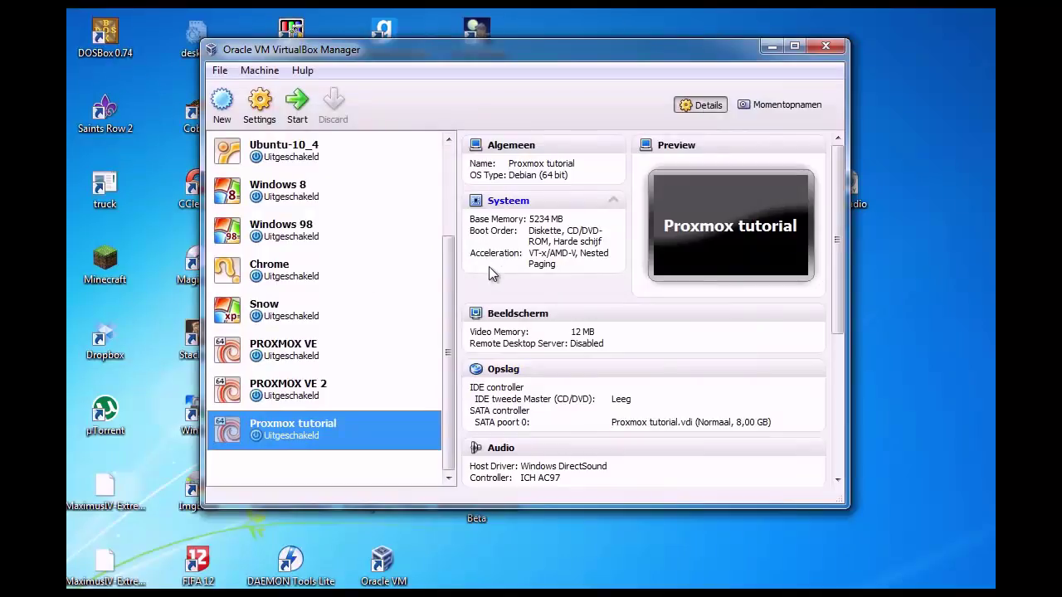
- Enable PAE/NX in the Proxmox tutorial machine's processor settings, then review acceleration and storage
right_click(304, 428)
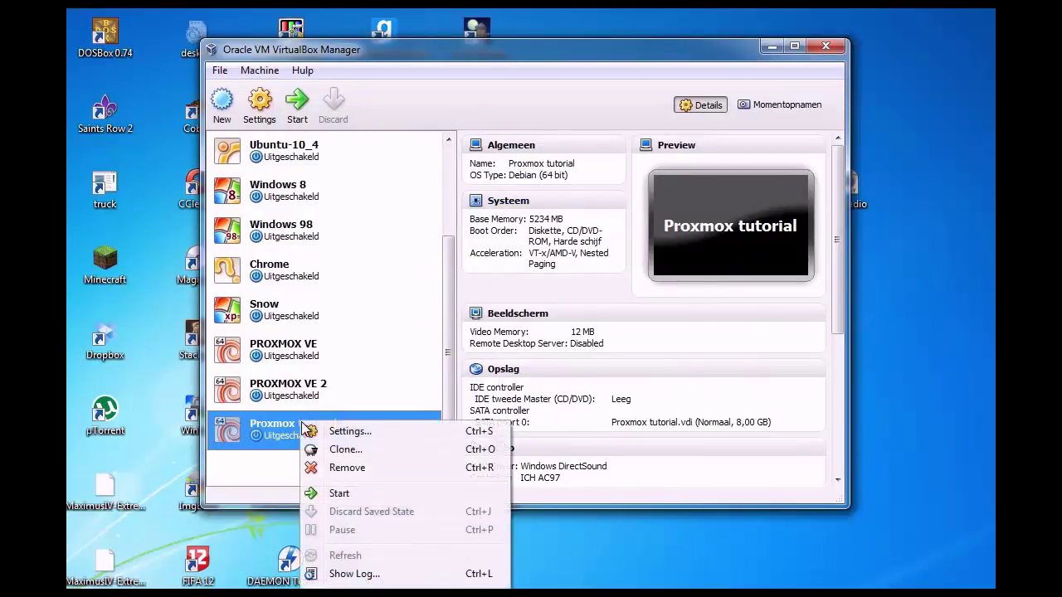
left_click(353, 431)
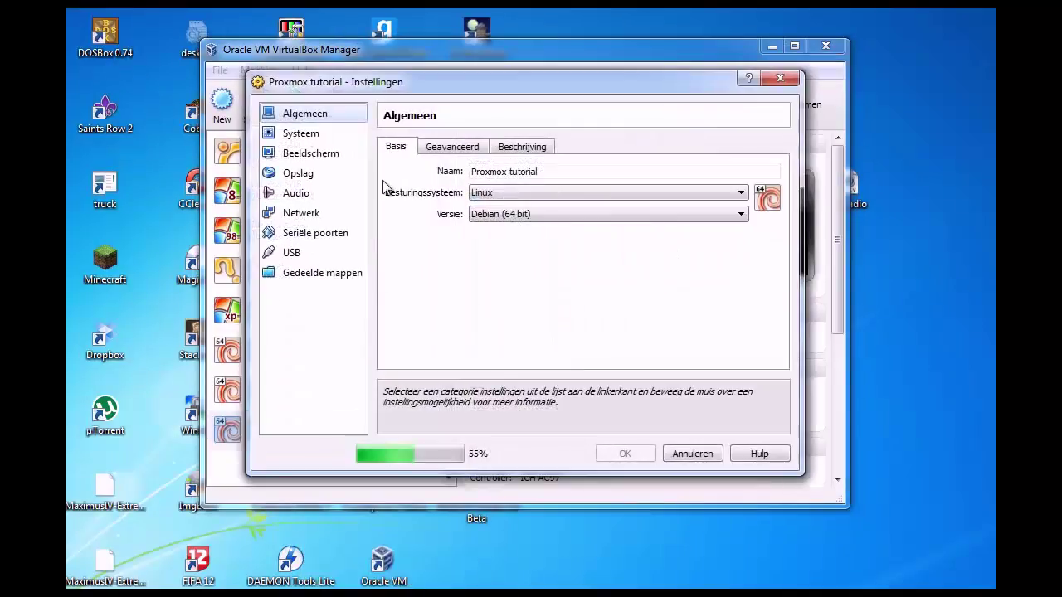
left_click(300, 134)
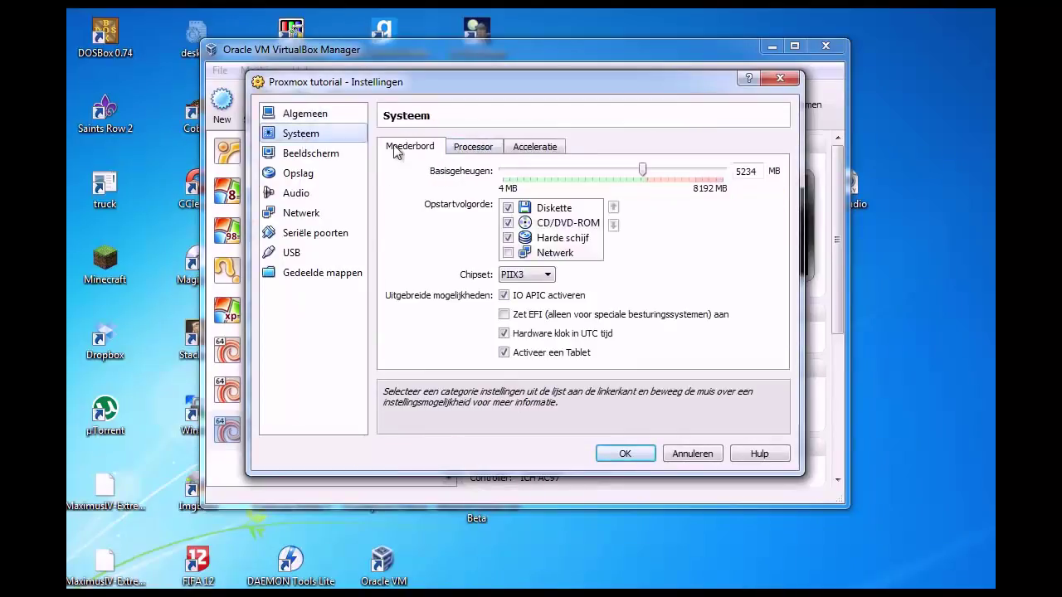
left_click(472, 147)
left_click(504, 242)
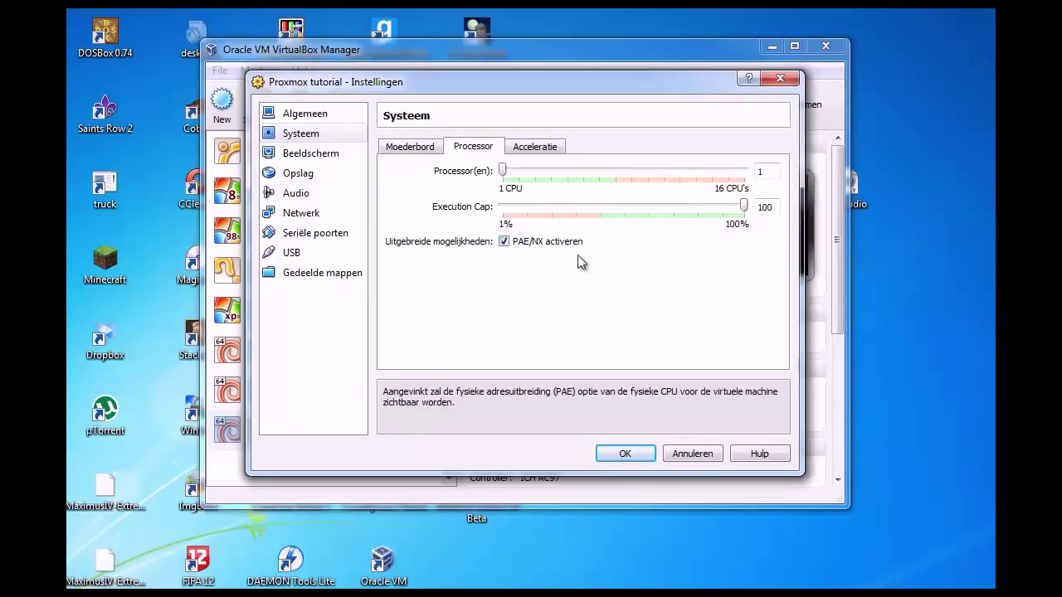
left_click(560, 149)
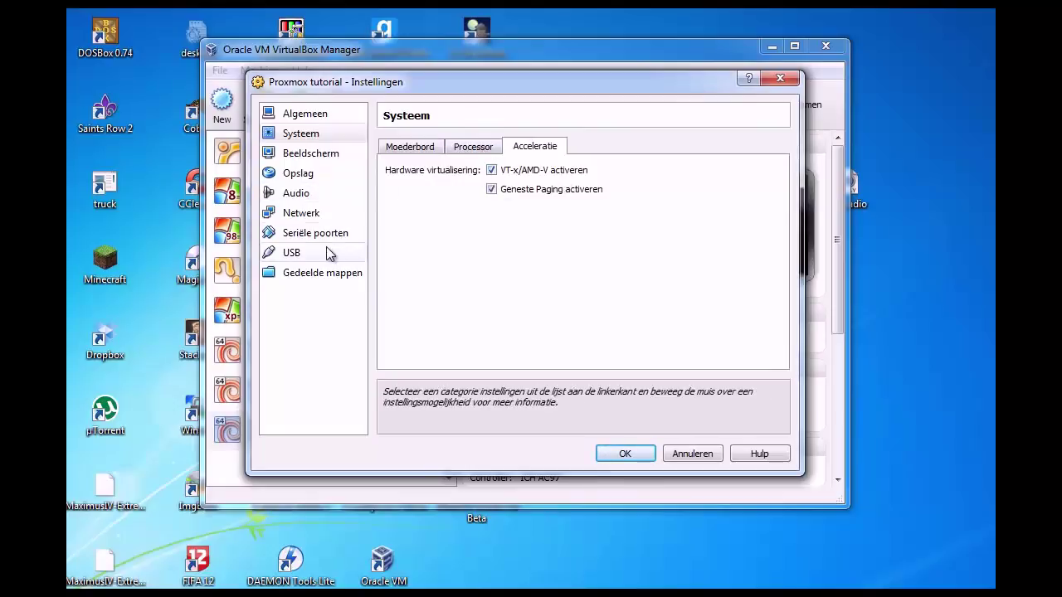
left_click(303, 172)
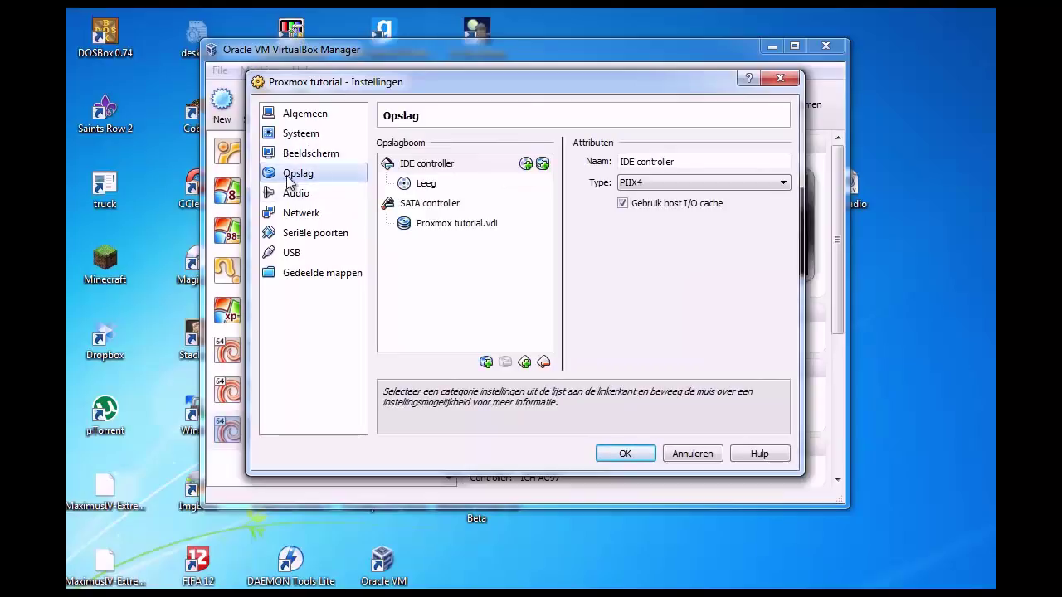
- Load the proxmox-ve_2.1 ISO into the empty IDE CD/DVD drive, then show the Netwerk settings
left_click(427, 189)
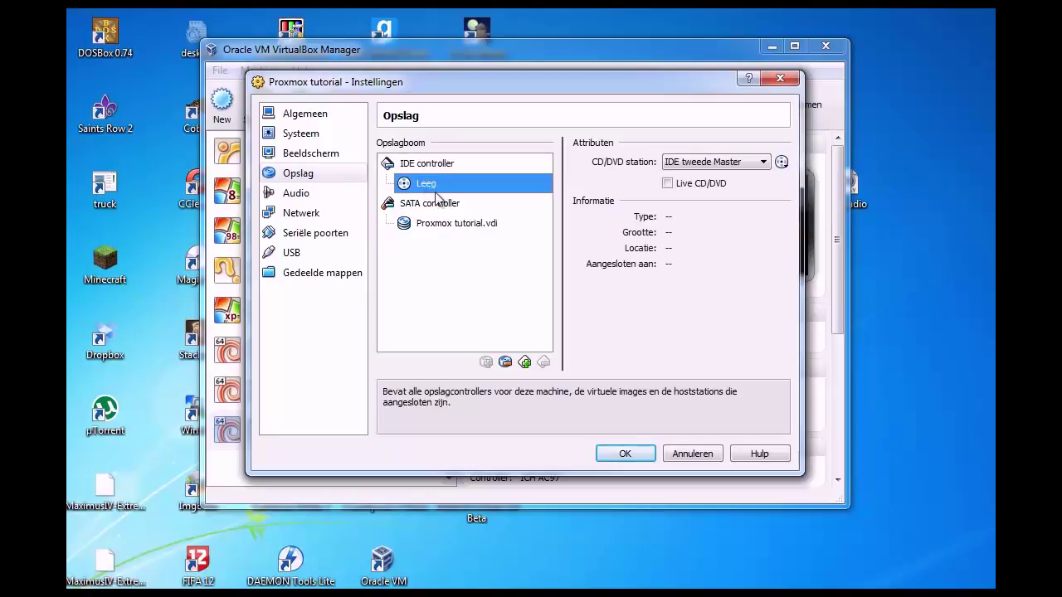
left_click(781, 163)
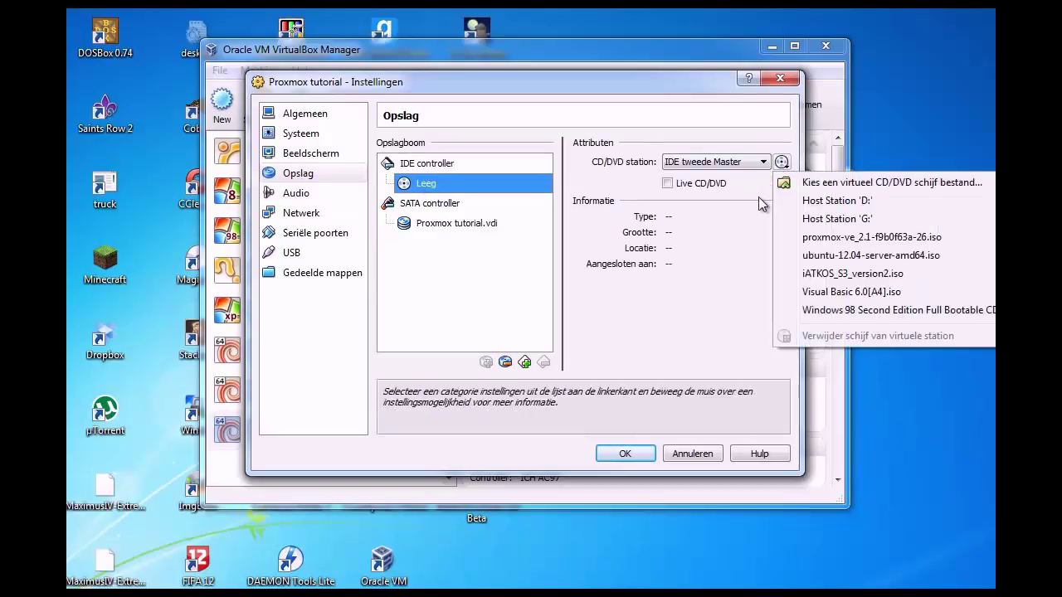
left_click(800, 239)
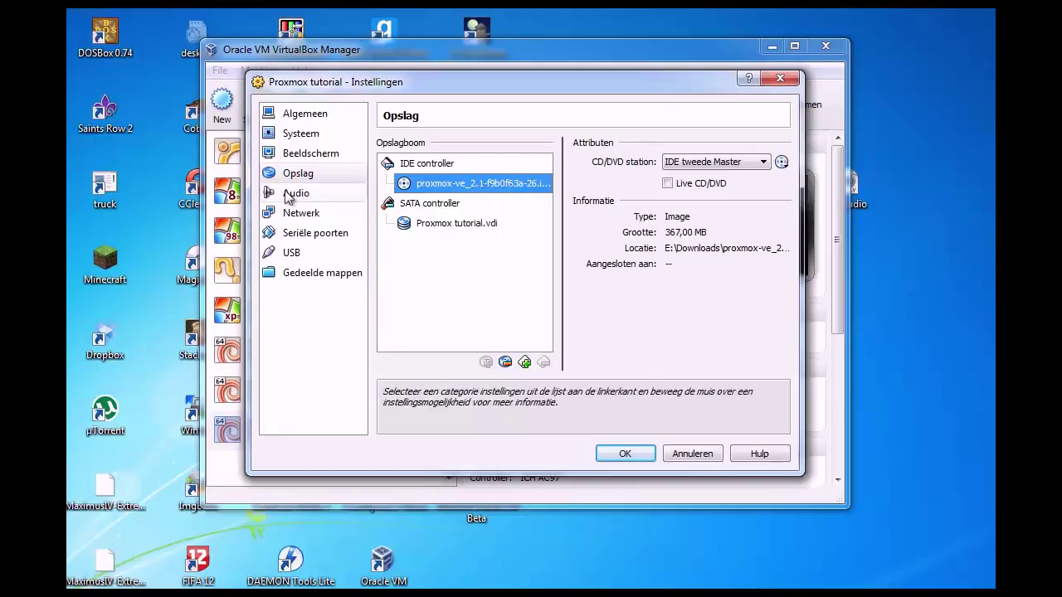
left_click(302, 217)
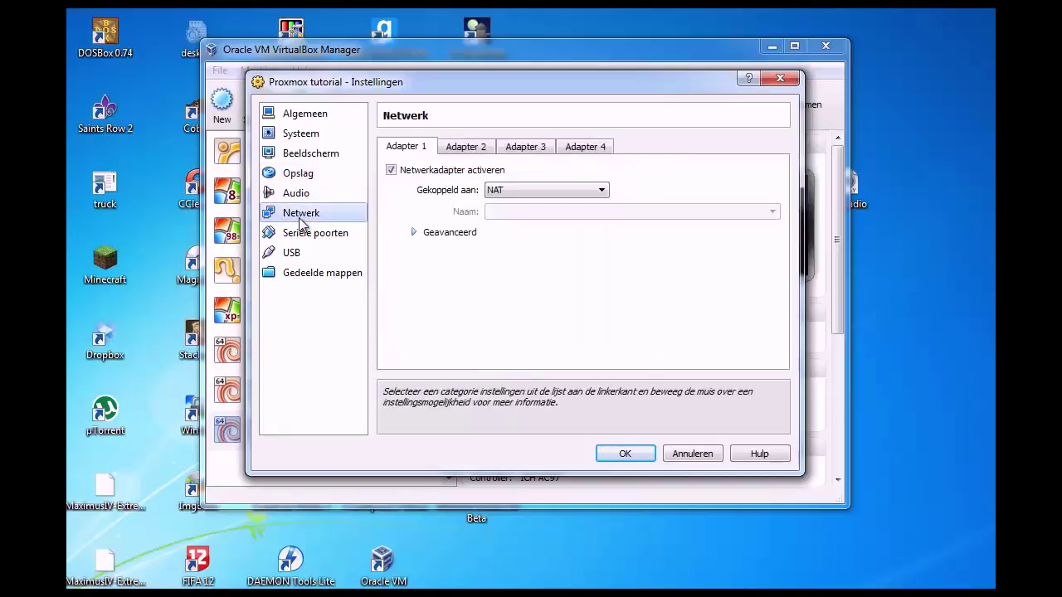
- Attach adapter 1 as a bridged adapter on the Intel 82579V Gigabit connection and save the settings
left_click(532, 189)
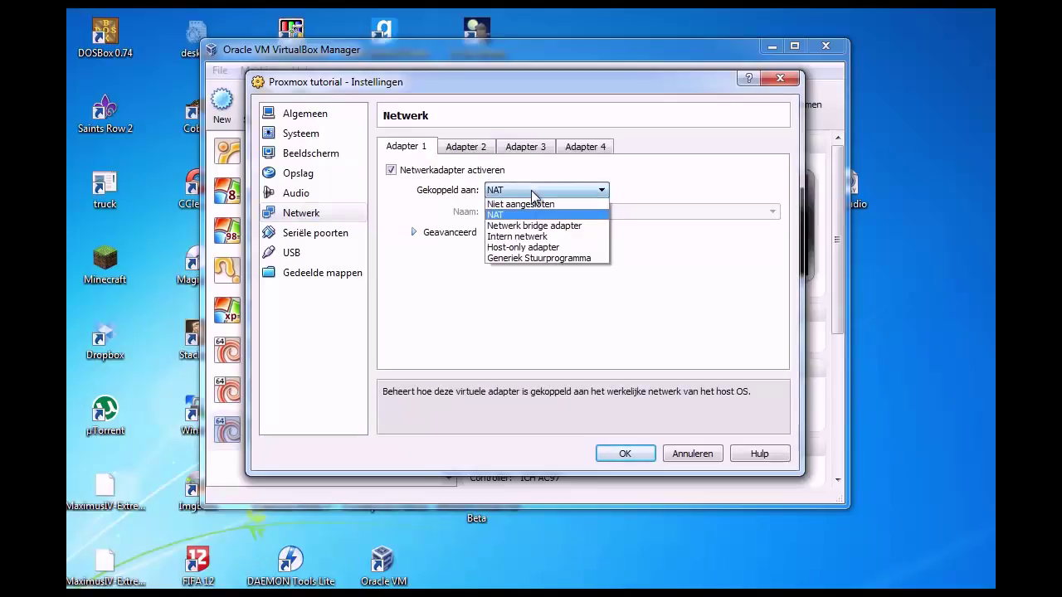
left_click(532, 224)
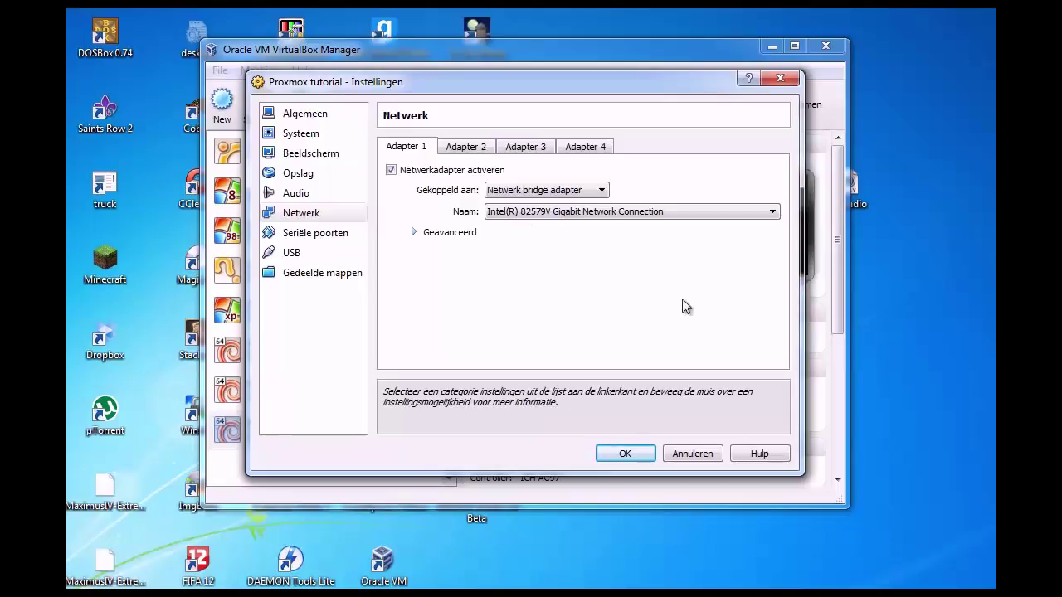
left_click(481, 232)
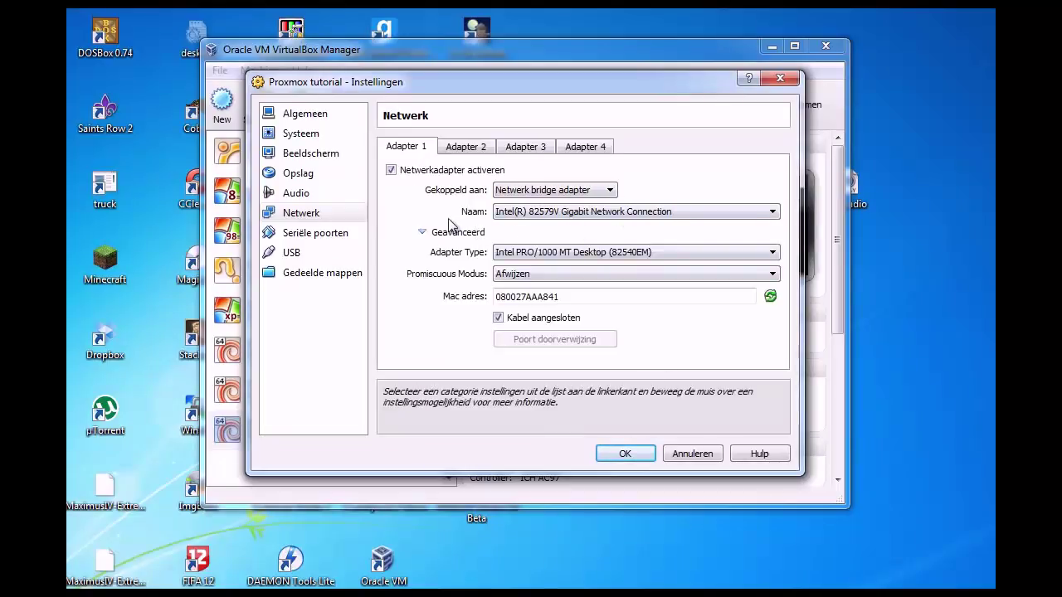
left_click(456, 233)
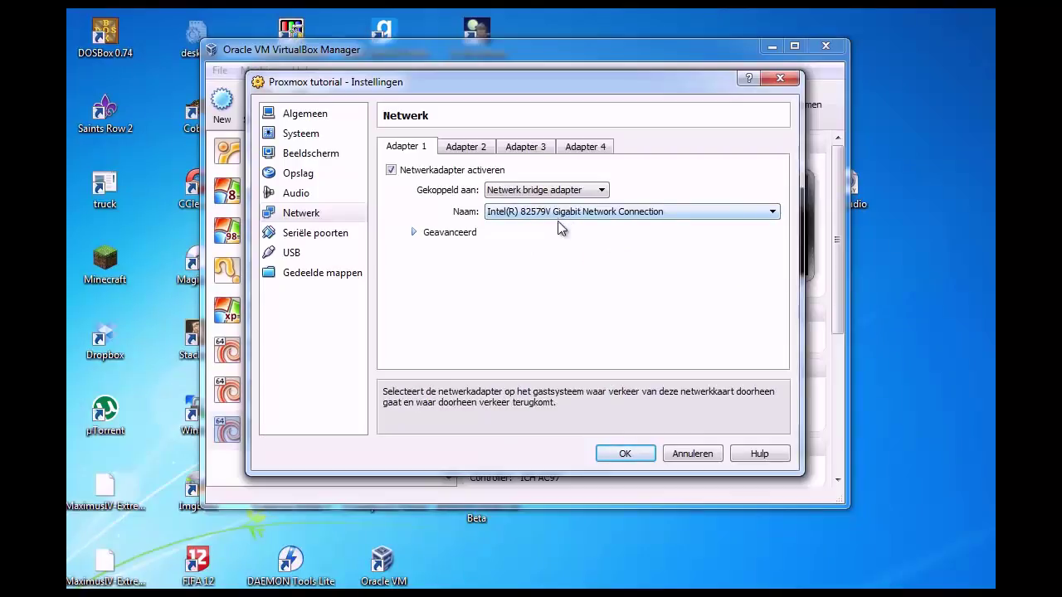
left_click(624, 453)
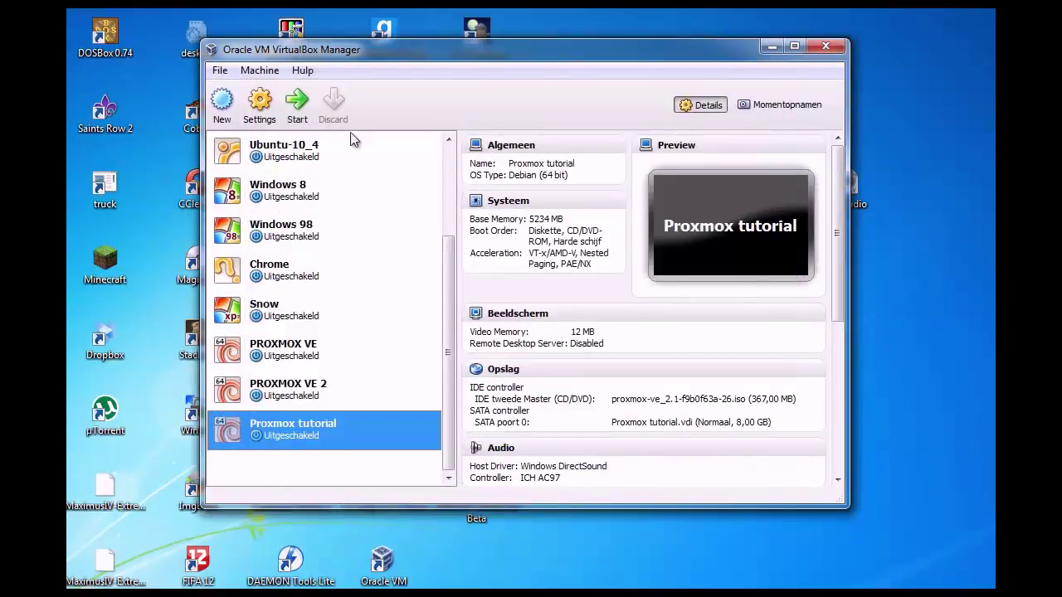
- Start the Proxmox tutorial VM, capture keyboard and mouse, and boot the Proxmox VE 2.1 installer
left_click(298, 103)
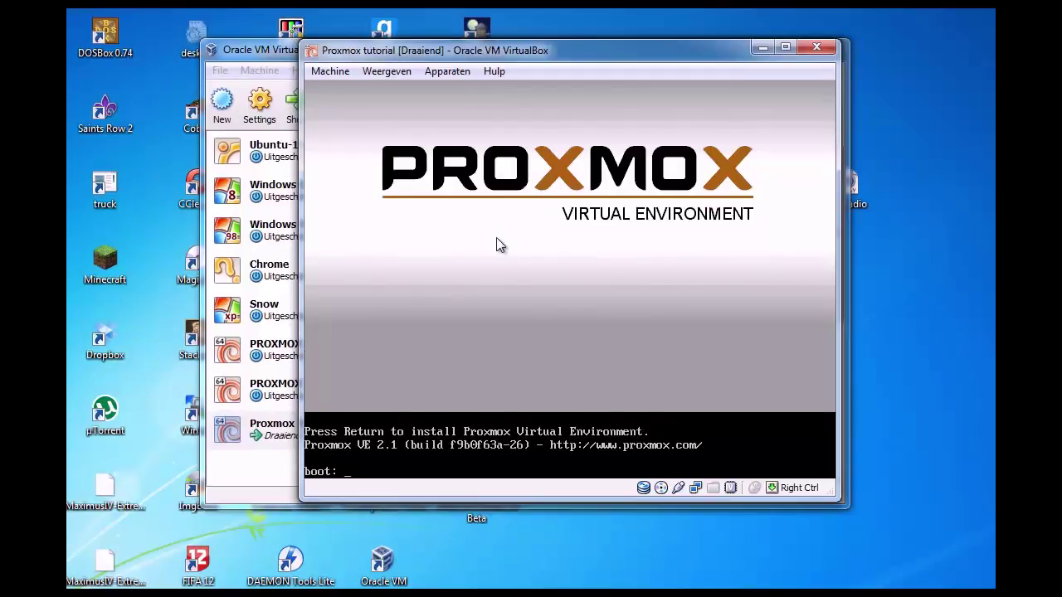
left_click(510, 275)
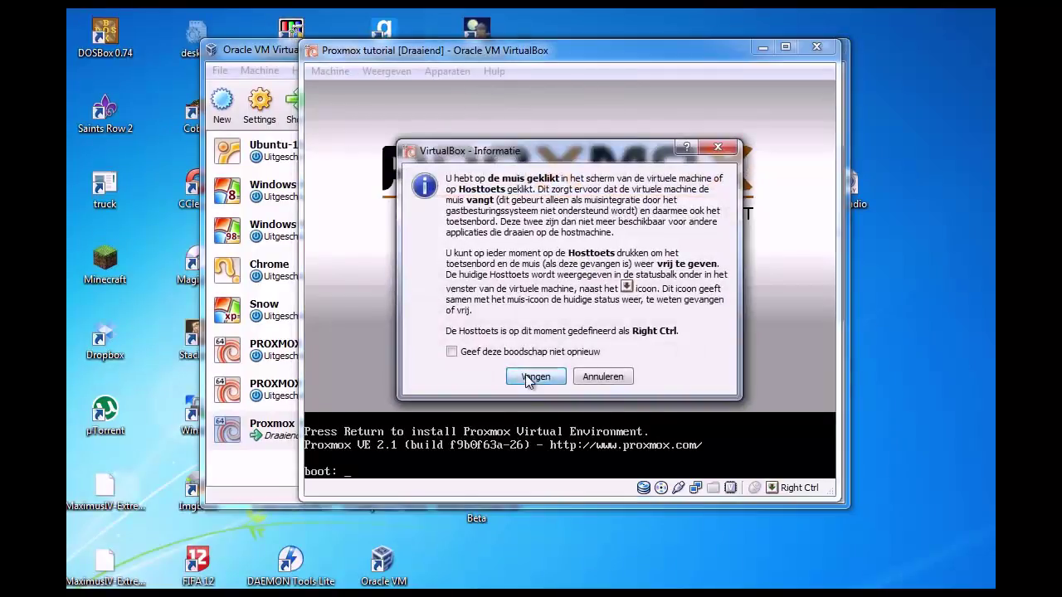
left_click(527, 374)
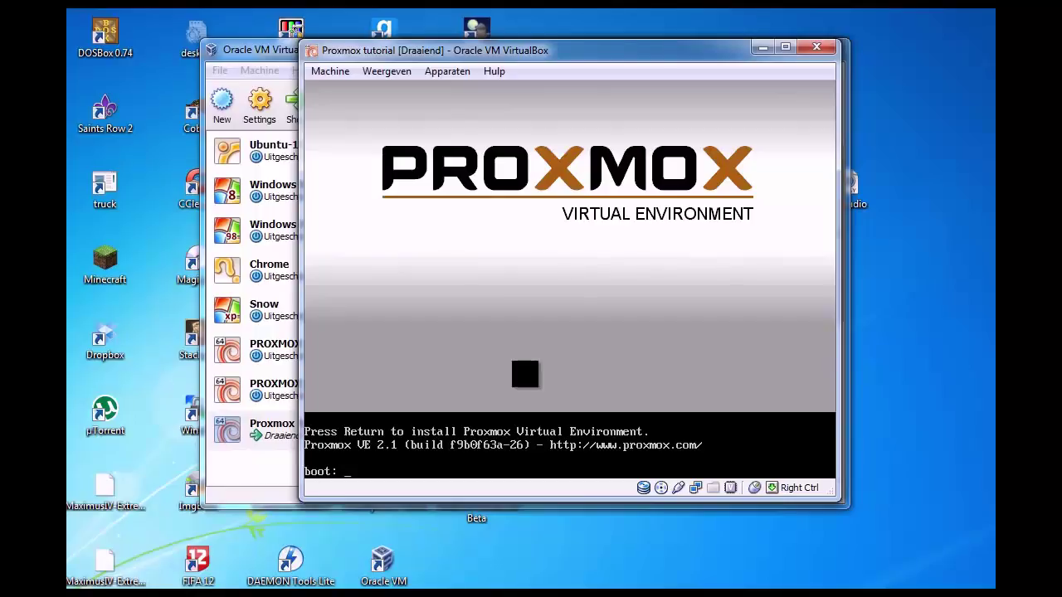
key("Return")
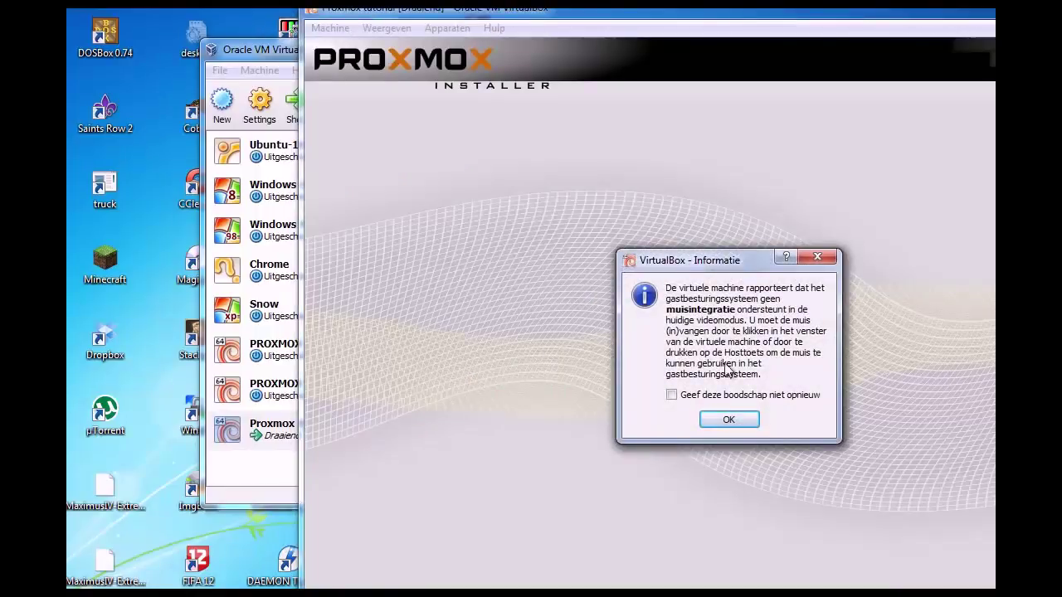
- Dismiss the mouse-integration notice and scroll through the GNU Affero GPL license text
left_click(728, 419)
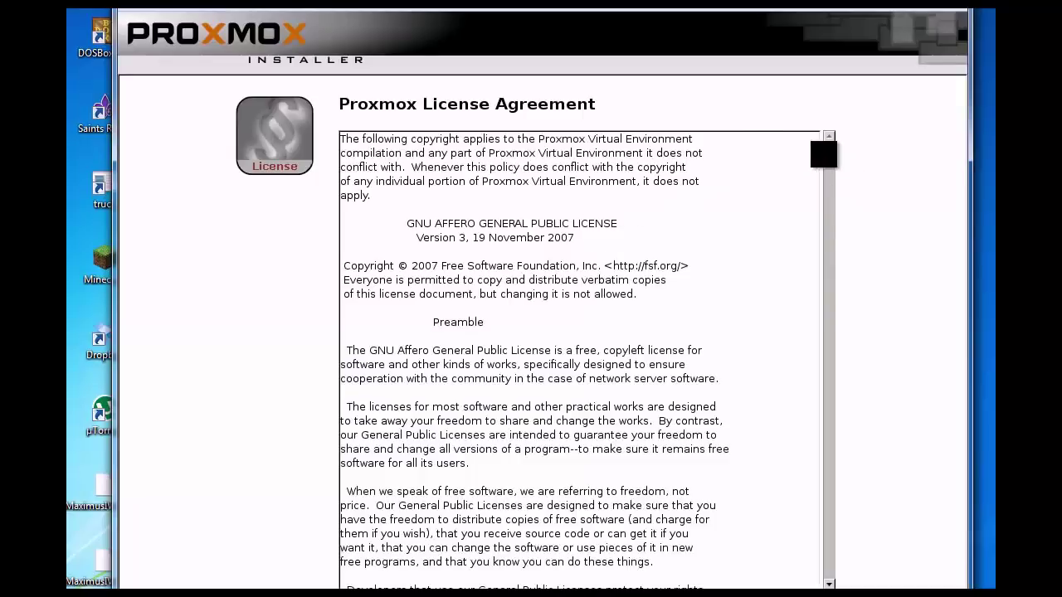
scroll(569, 283, "down", 5)
scroll(580, 278, "down", 2)
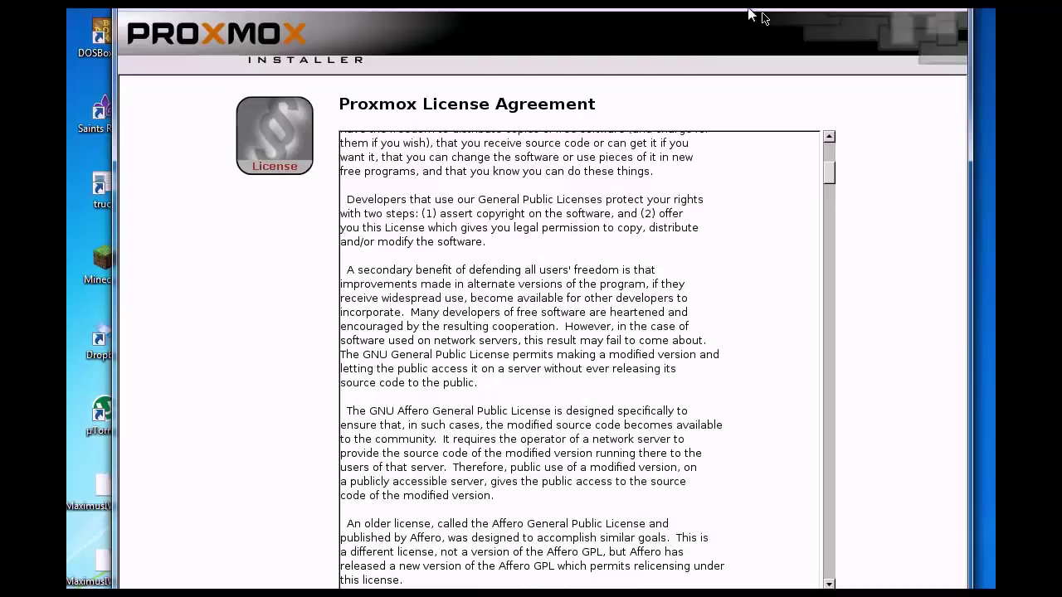
left_click_drag(763, 10, 764, 0)
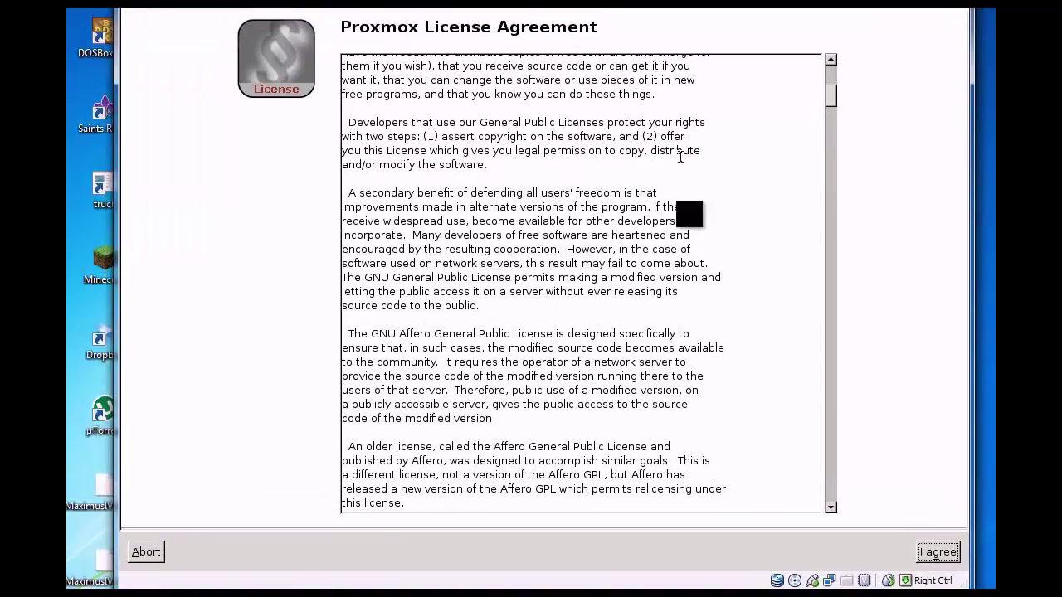
- Accept the license and keep the /dev/sda target and Netherlands, Europe/Amsterdam location settings
left_click(944, 551)
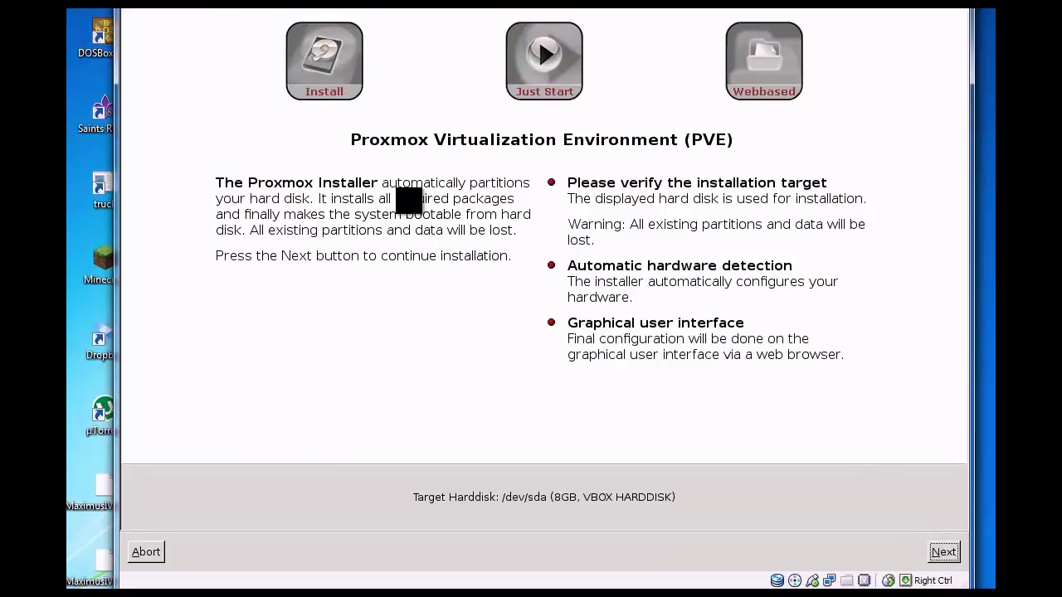
left_click(946, 551)
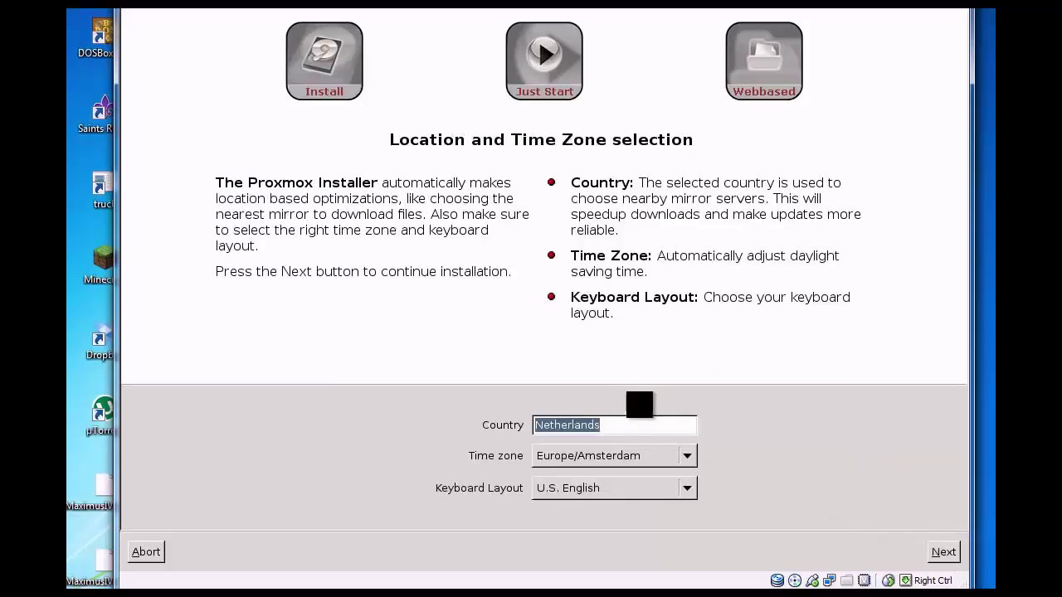
left_click(941, 543)
- Enter and confirm the administrator password
left_click(593, 411)
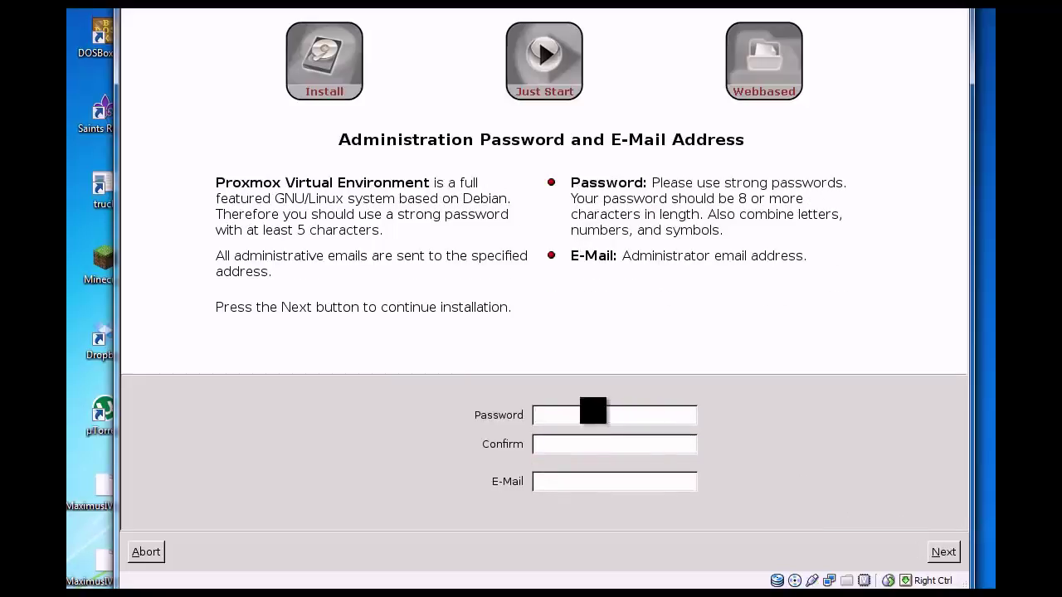
type("•••••••••")
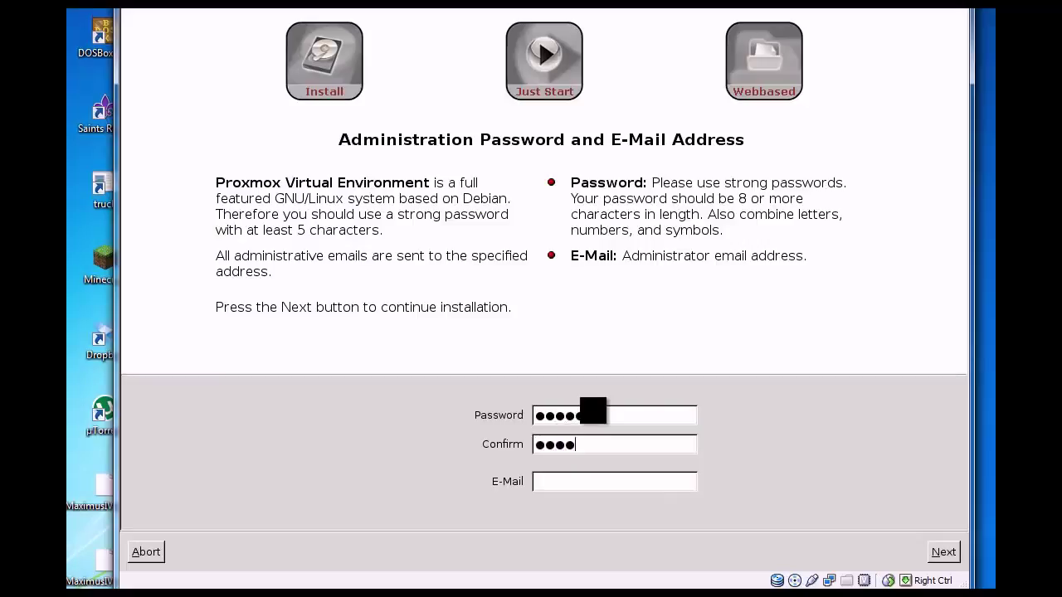
key("BackSpace")
key("BackSpace")
key("BackSpace")
key("BackSpace")
type("•••••••")
key("BackSpace")
key("BackSpace")
key("BackSpace")
key("BackSpace")
key("BackSpace")
key("BackSpace")
key("BackSpace")
left_click_drag(610, 416, 426, 410)
type("•••")
key("BackSpace")
key("BackSpace")
key("BackSpace")
type("••••••••••••••wi")
- Fill in the administrator e-mail address and proceed to network configuration
key("BackSpace")
key("BackSpace")
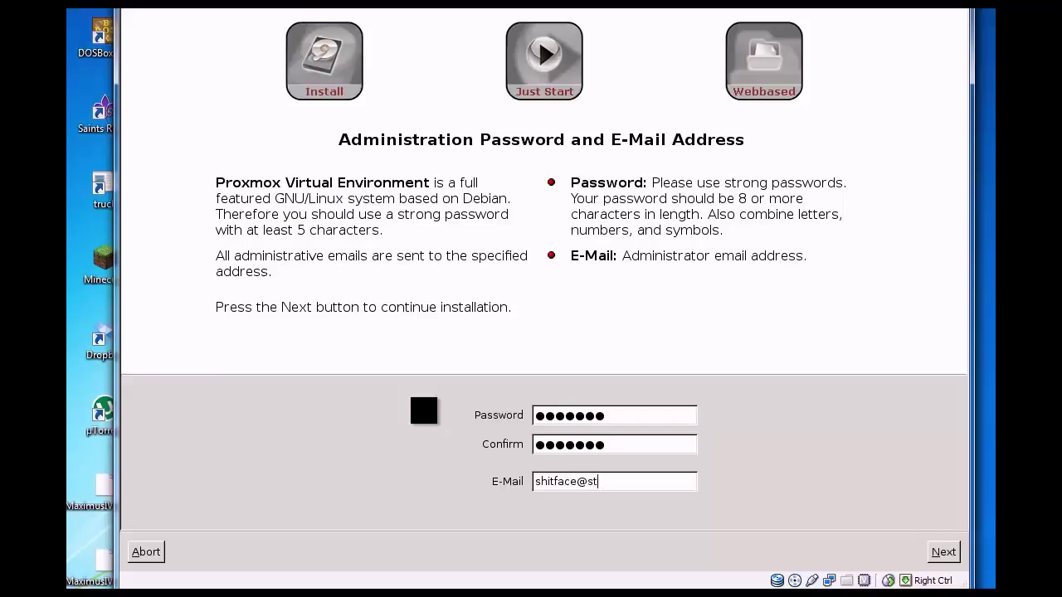
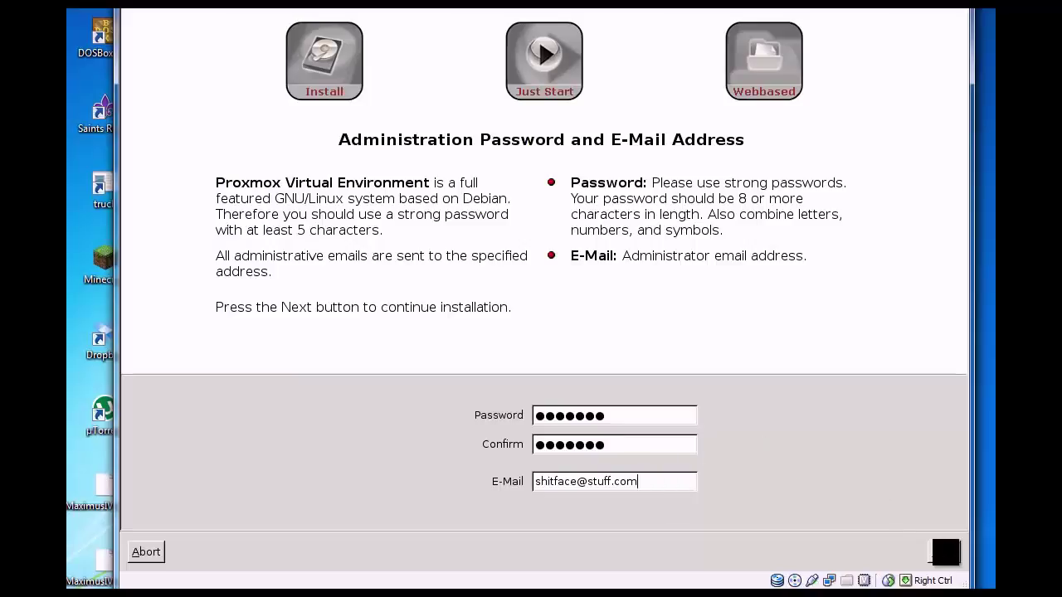
left_click(945, 552)
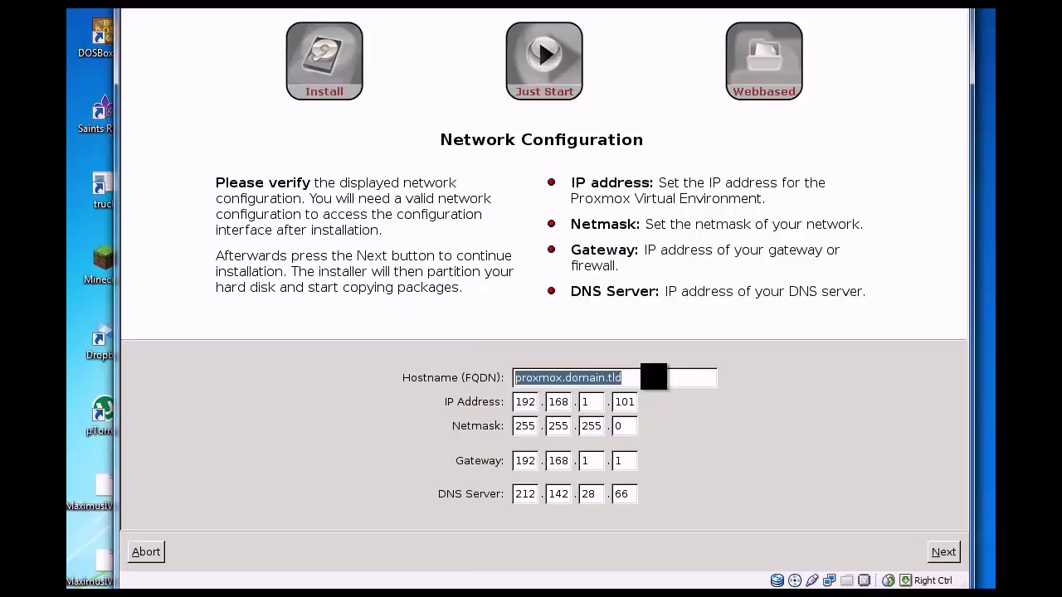
- Set the hostname to youtubeproxmox.local and the IP address to 192.168.1.145
type("youtub")
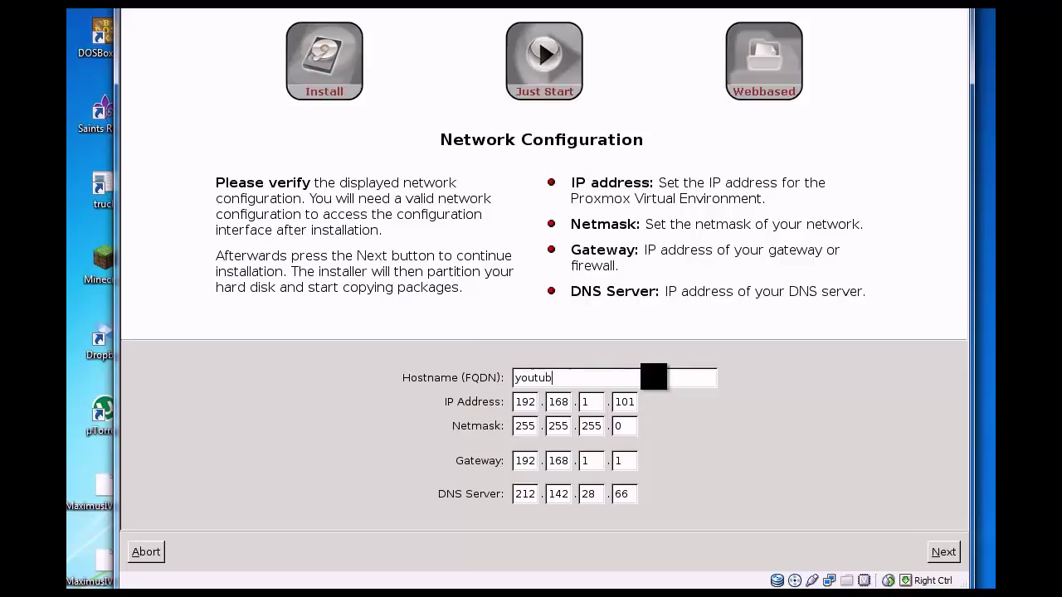
type("eproxmos")
type(".")
type("local")
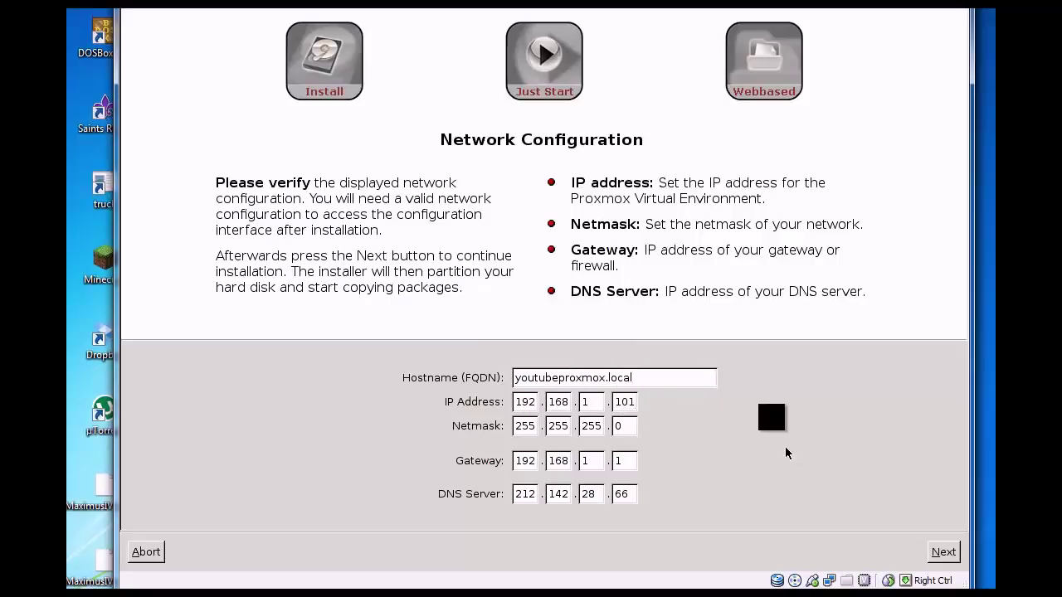
key("BackSpace")
key("BackSpace")
type("45")
- Set the DNS server to 8.8.8.8 and start the installation
left_click_drag(521, 495, 625, 491)
left_click(632, 495)
key("BackSpace")
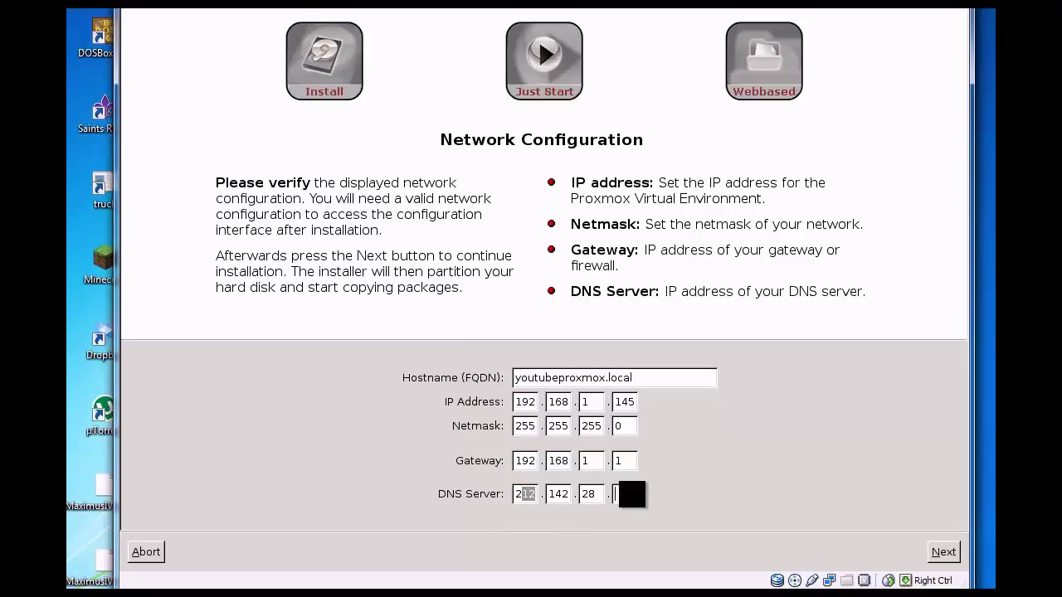
type("0.0")
left_click(567, 496)
key("BackSpace")
key("BackSpace")
key("BackSpace")
type("0")
left_click(533, 494)
key("BackSpace")
key("BackSpace")
key("BackSpace")
type("8")
key("Tab")
type("8")
key("Tab")
type("8")
key("Tab")
type("8")
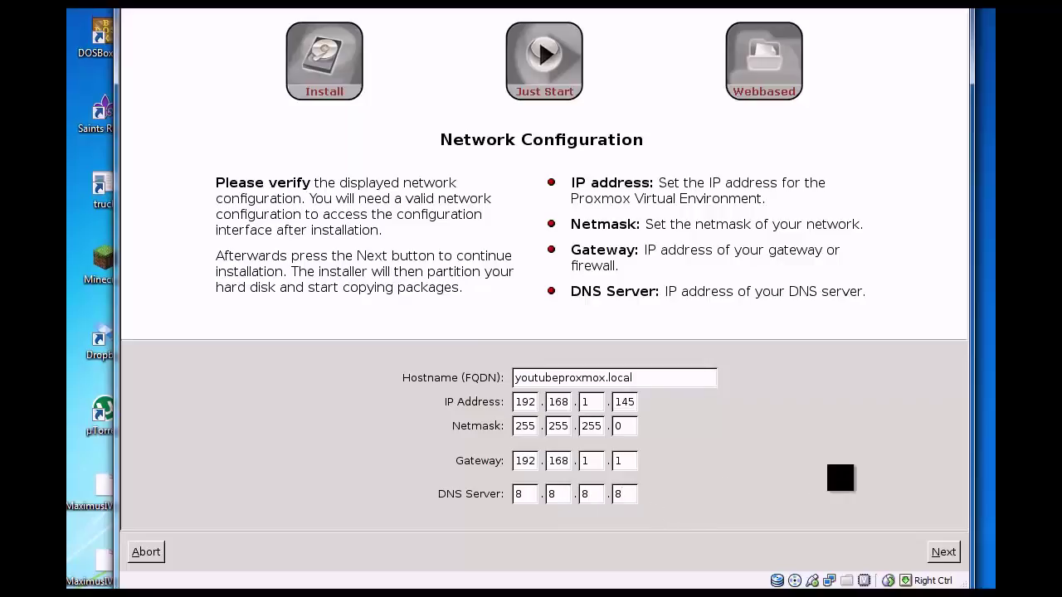
left_click(943, 552)
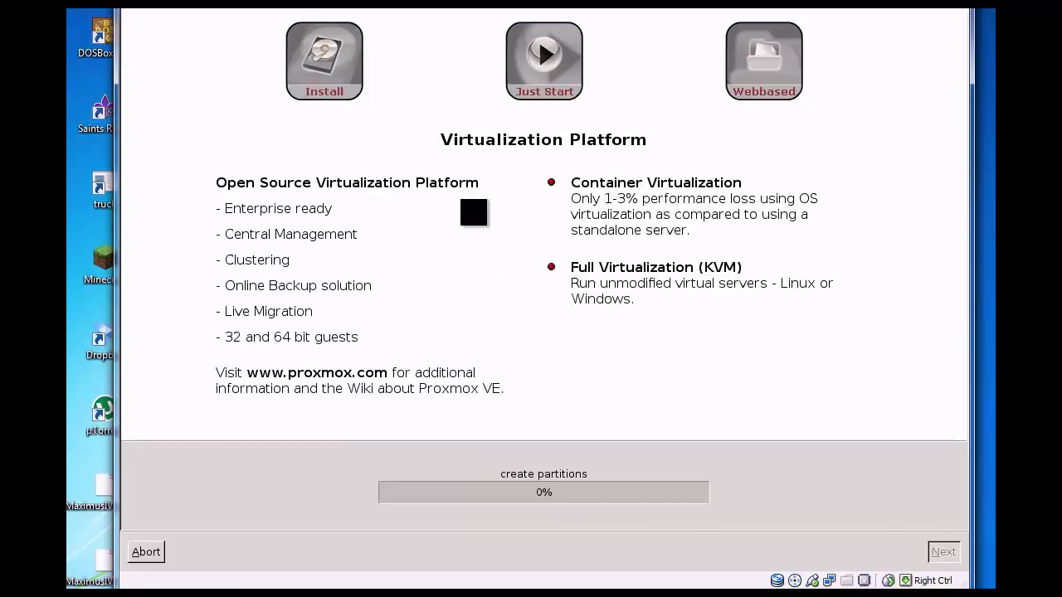